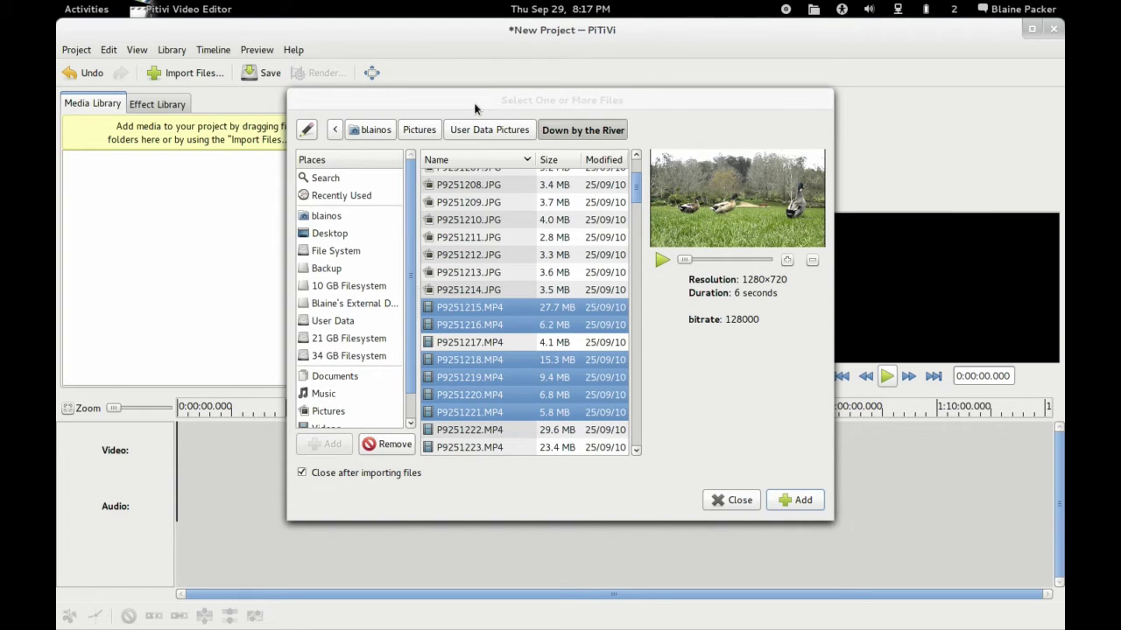
Preview a duck clip in the import dialog, then add P9251215–P9251221 MP4 to the Media Library.
mouse_move(472, 108)
mouse_down()
mouse_move(461, 102)
mouse_move(471, 107)
mouse_up()
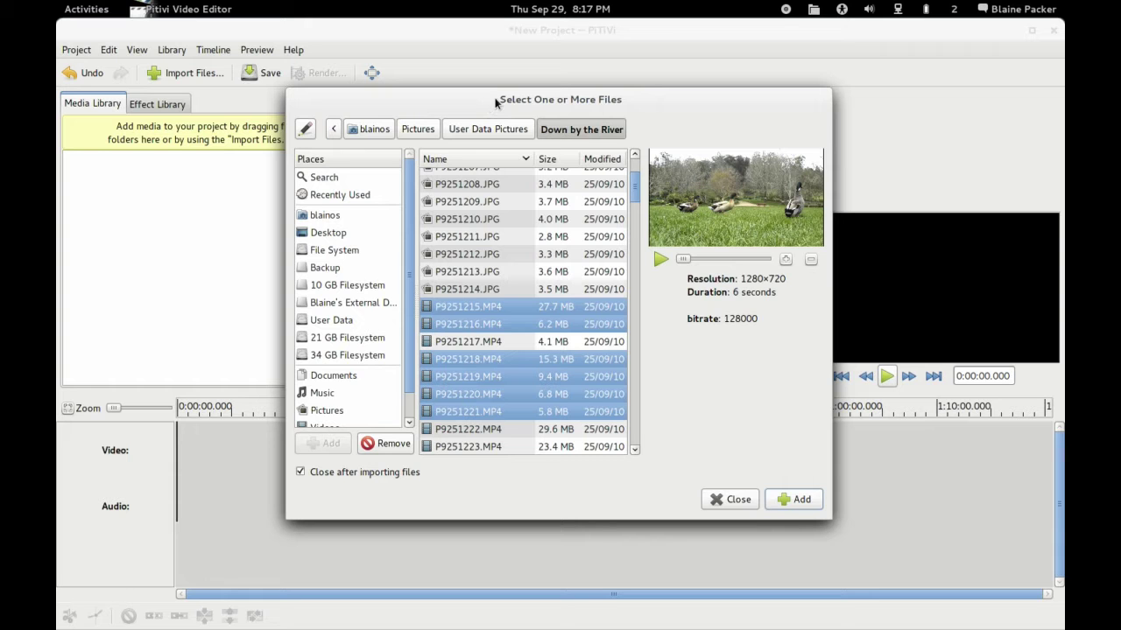
drag(484, 104, 477, 112)
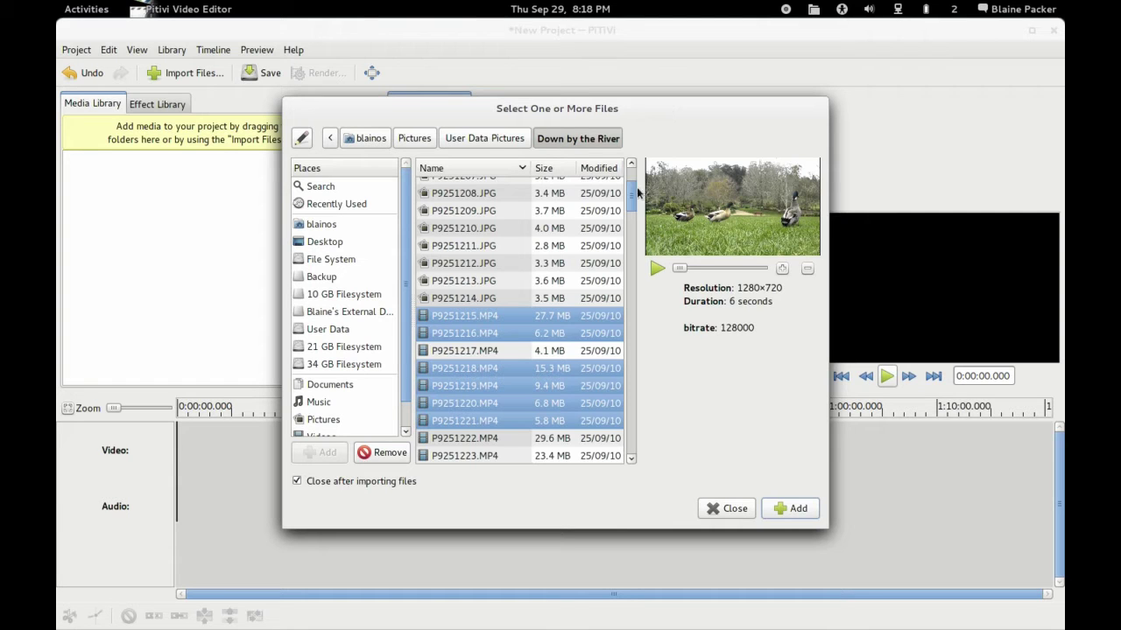
drag(632, 187, 630, 204)
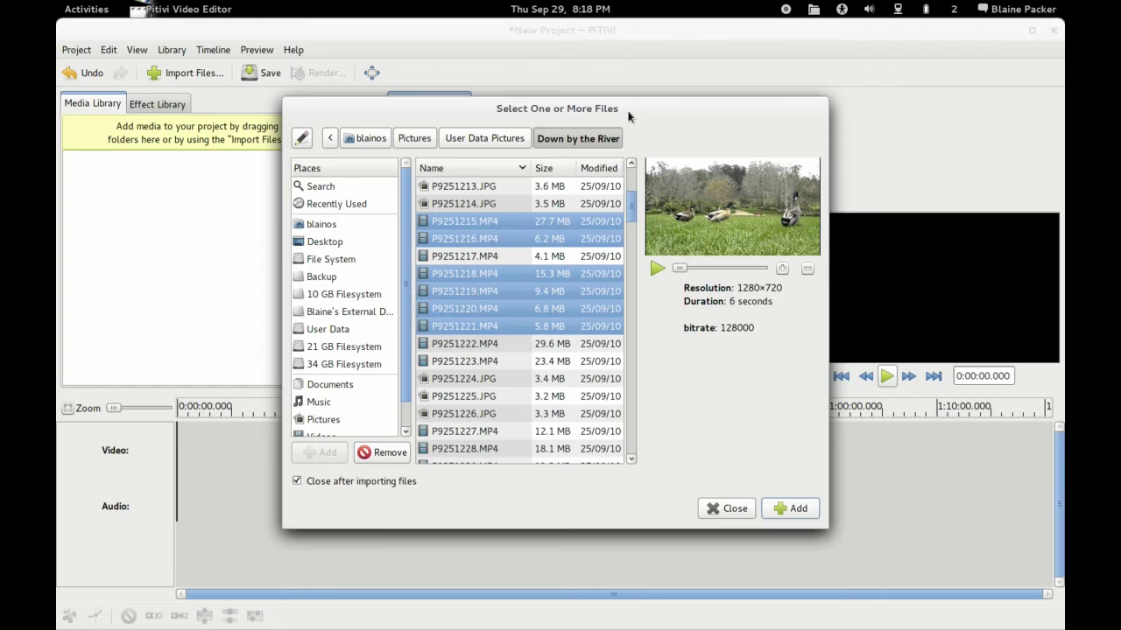
drag(628, 115, 624, 109)
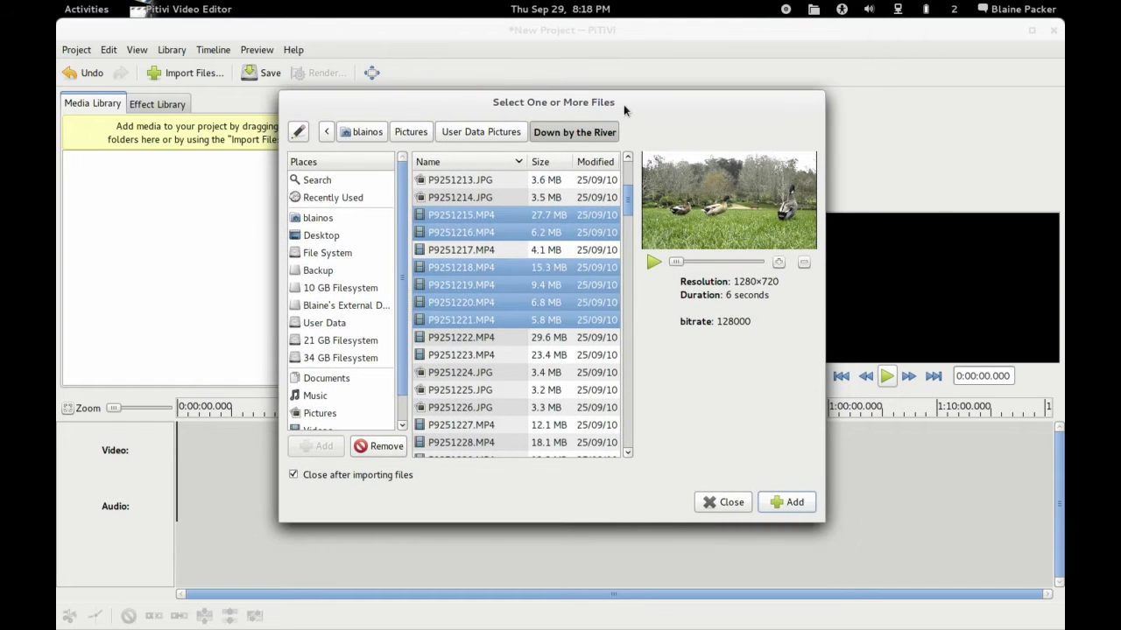
drag(628, 205, 629, 202)
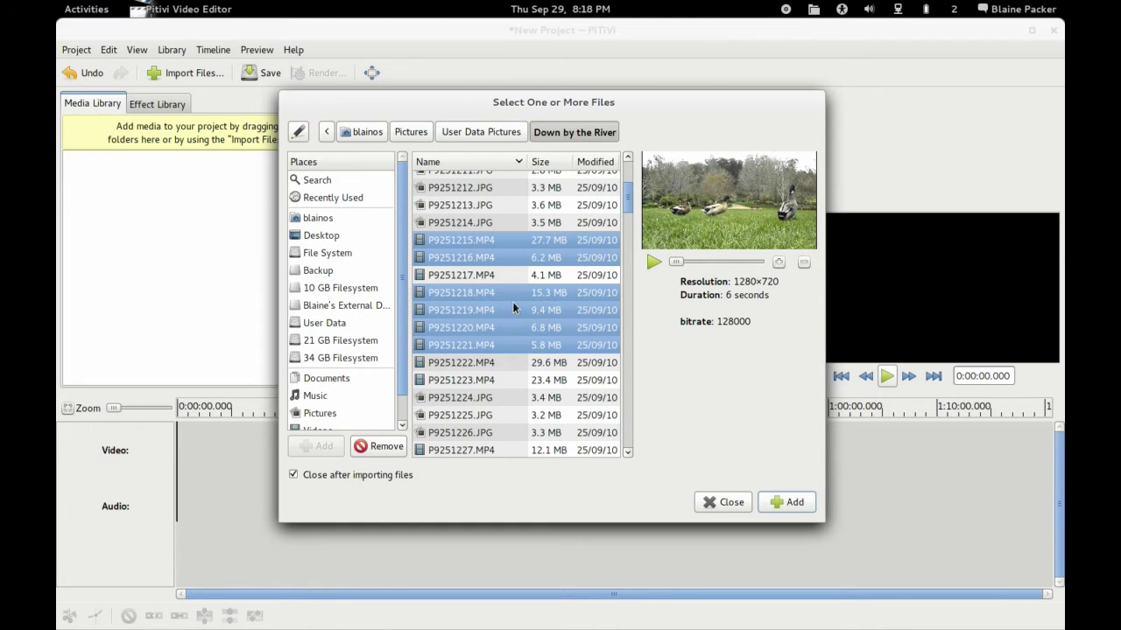
click(646, 258)
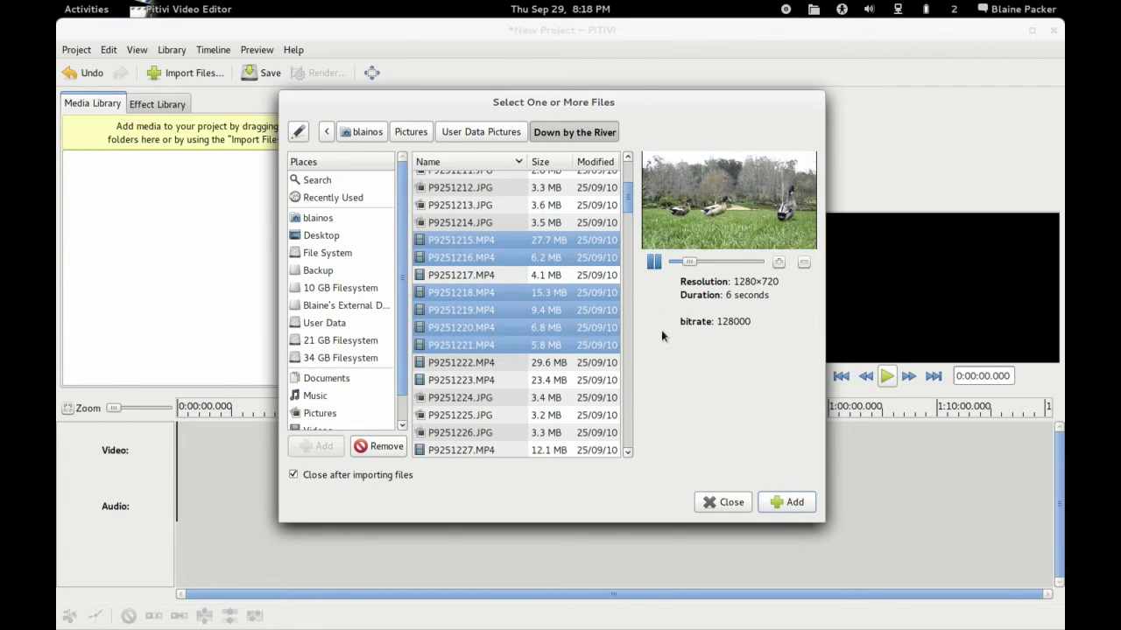
click(654, 263)
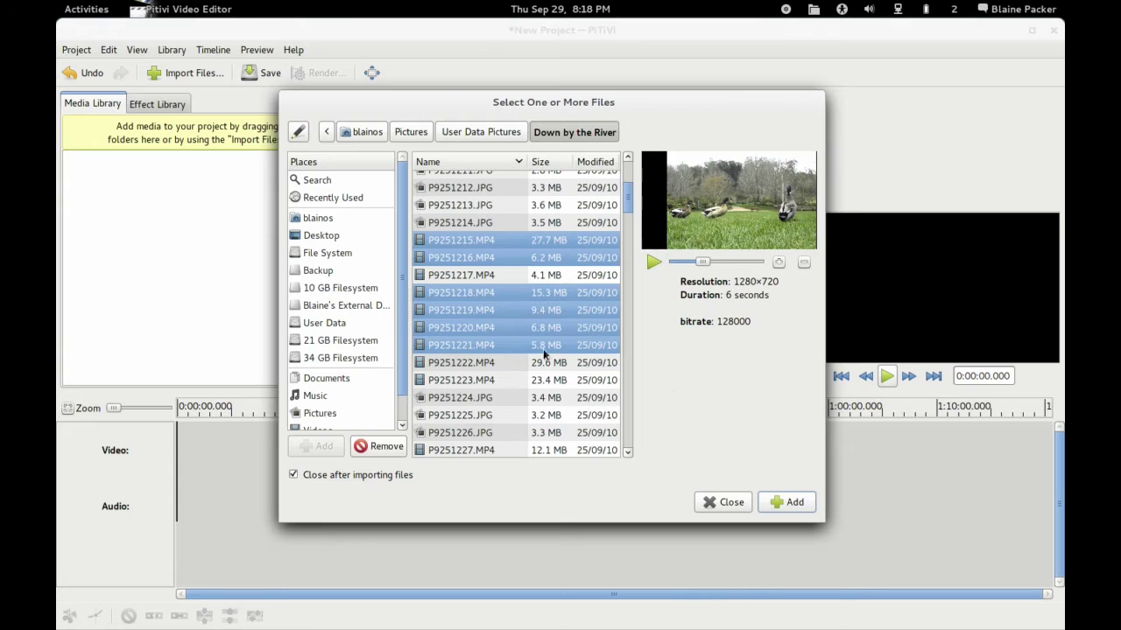
click(777, 500)
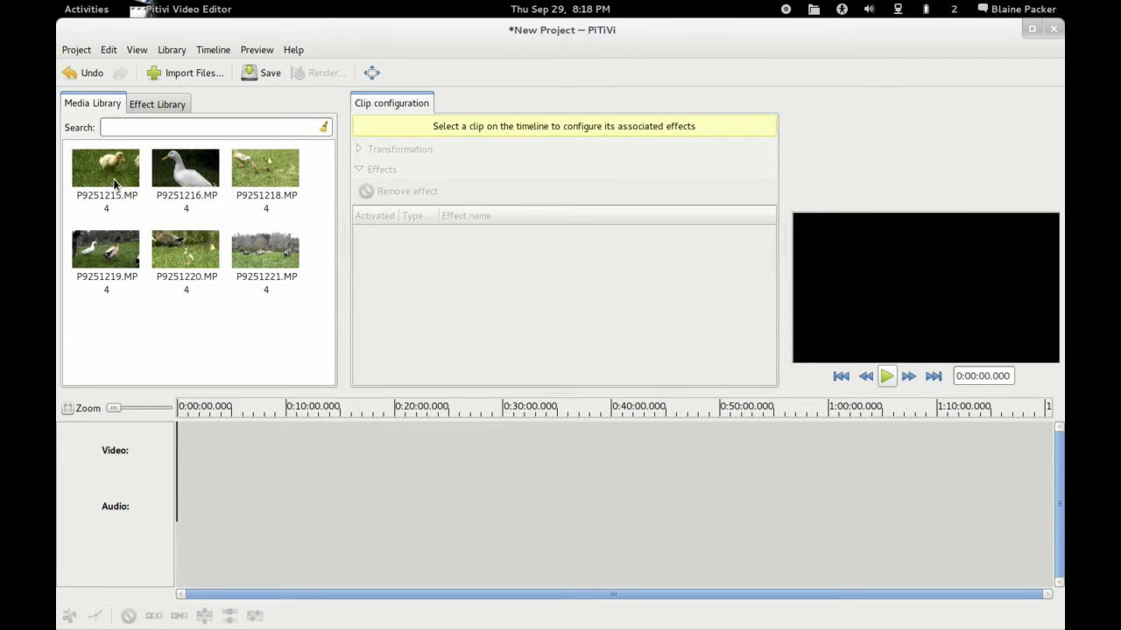
Place P9251215.MP4 on the timeline and snap P9251216.MP4 against its end.
mouse_move(112, 174)
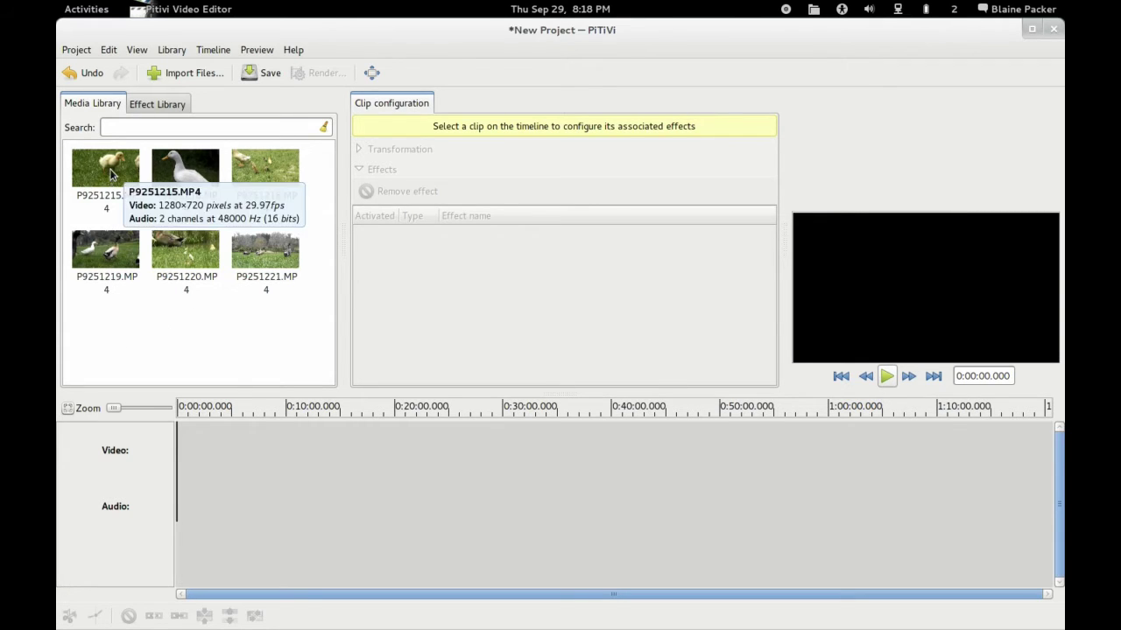
drag(111, 174, 181, 429)
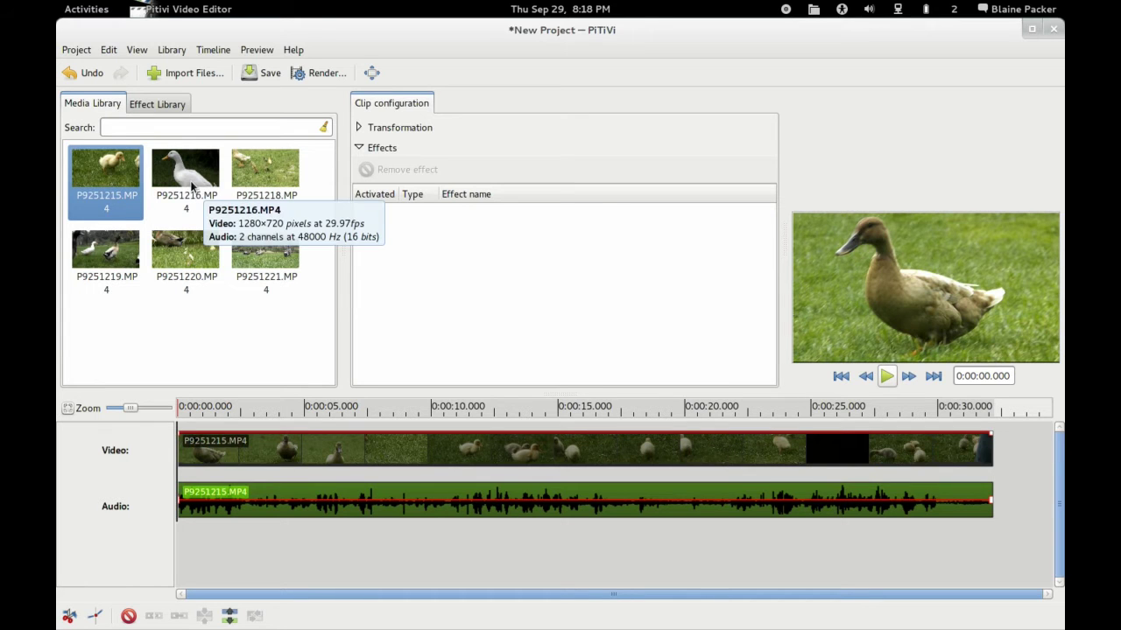
drag(190, 183, 998, 451)
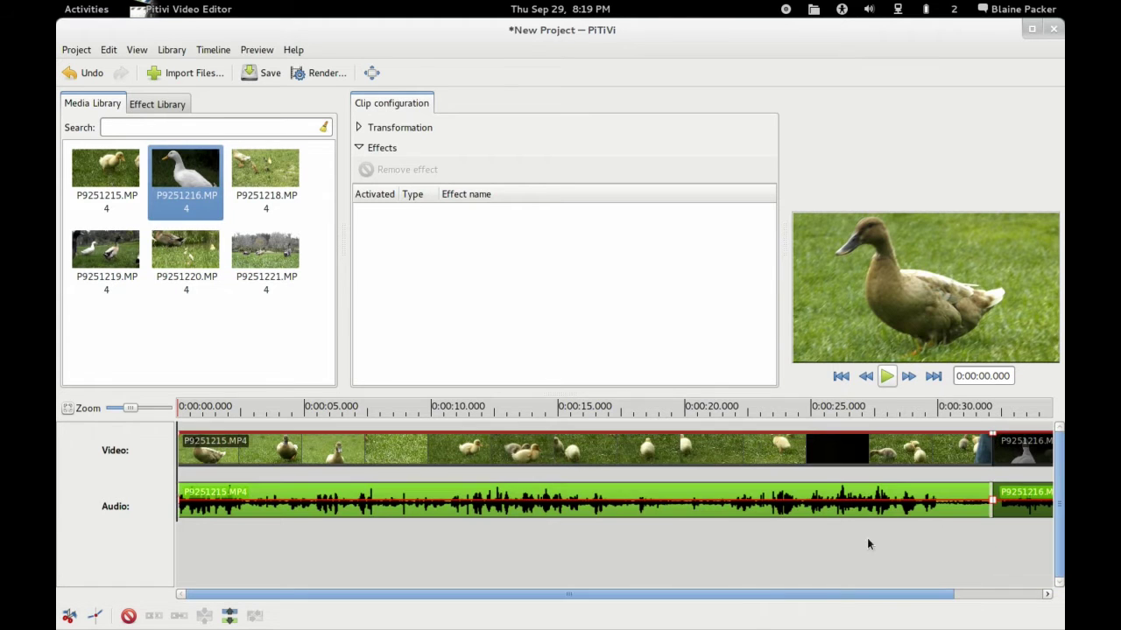
scroll(753, 603, right, 3)
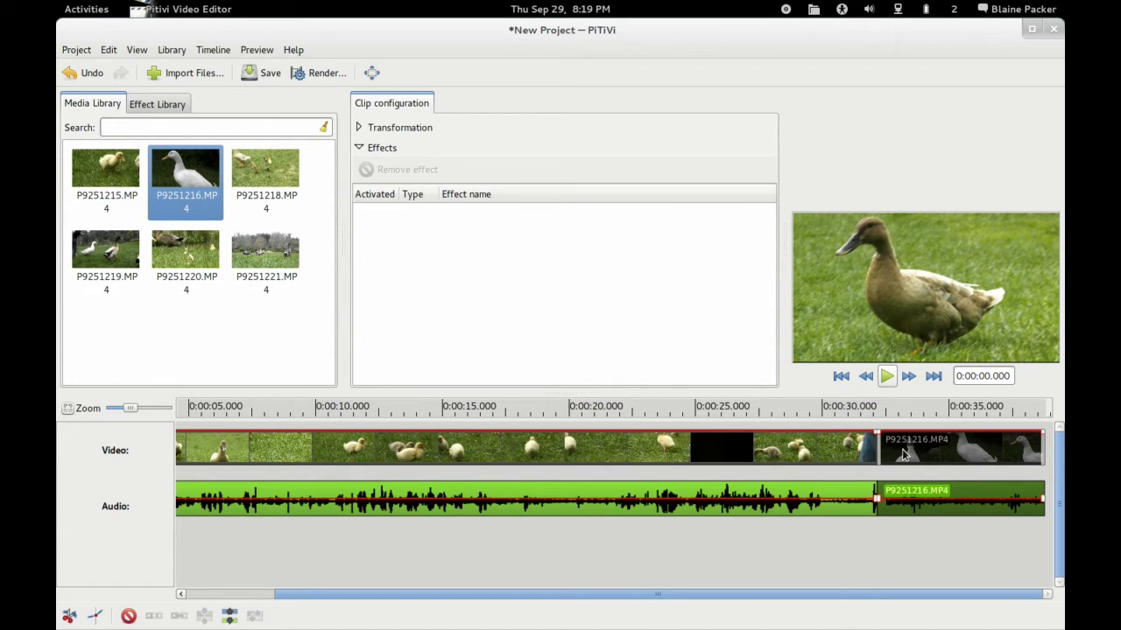
drag(903, 454, 885, 445)
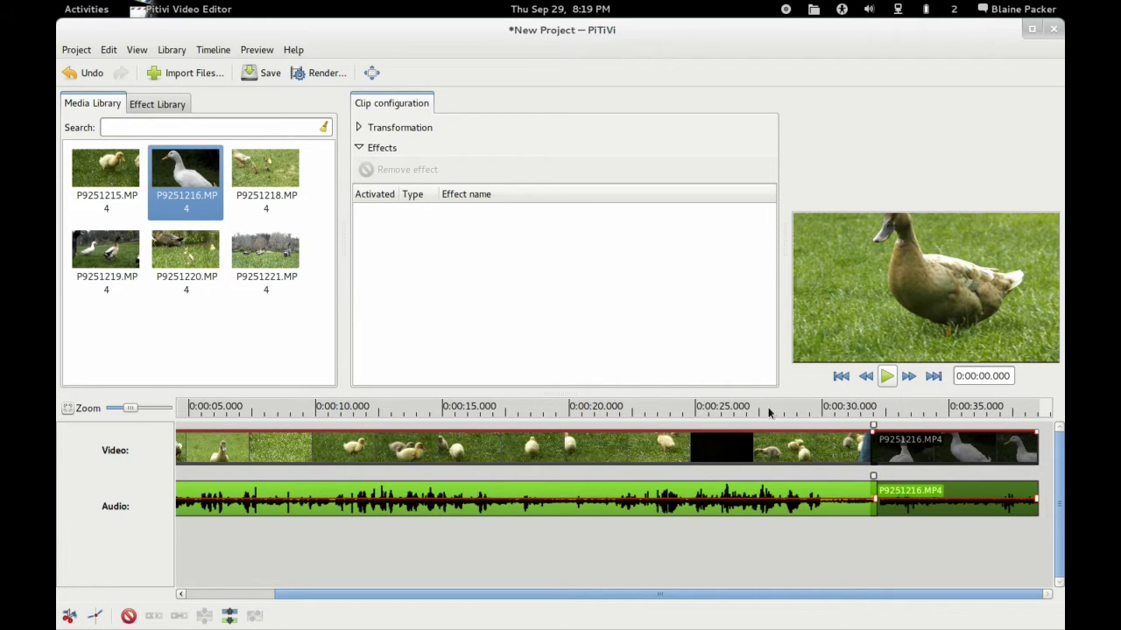
Play the timeline from about 30.9 s across the join between the two clips.
click(846, 417)
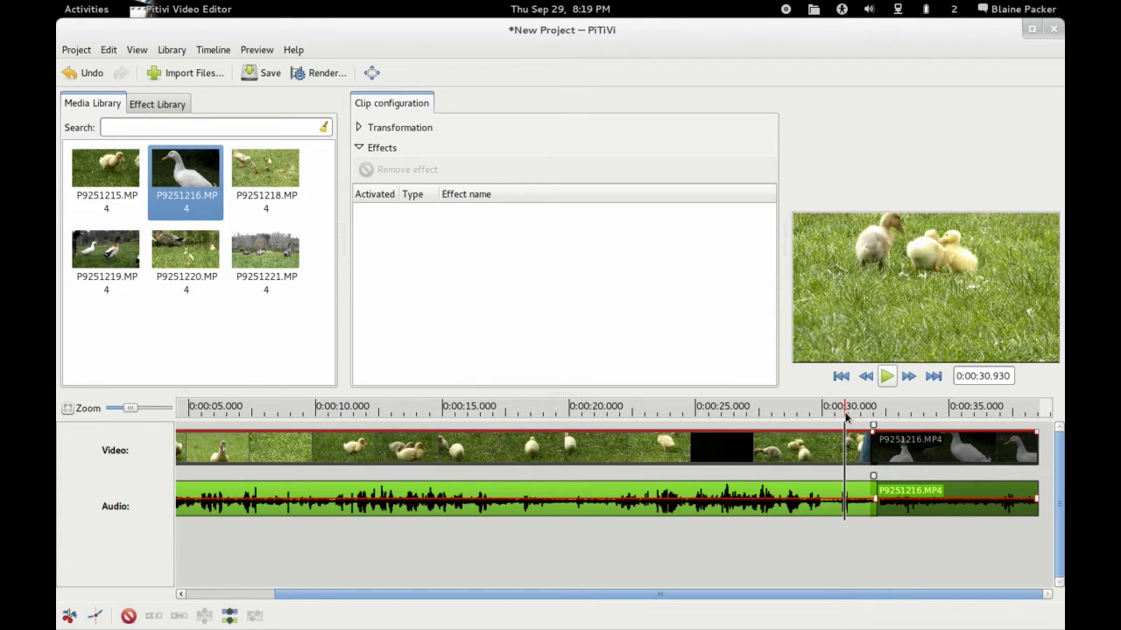
key(space)
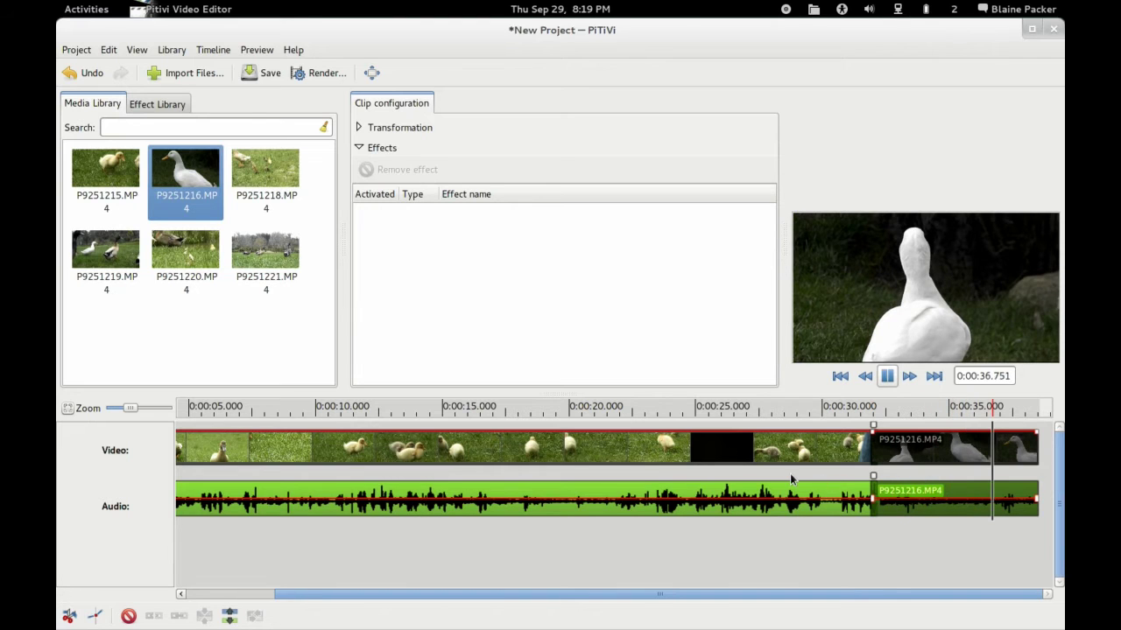
drag(742, 594, 597, 593)
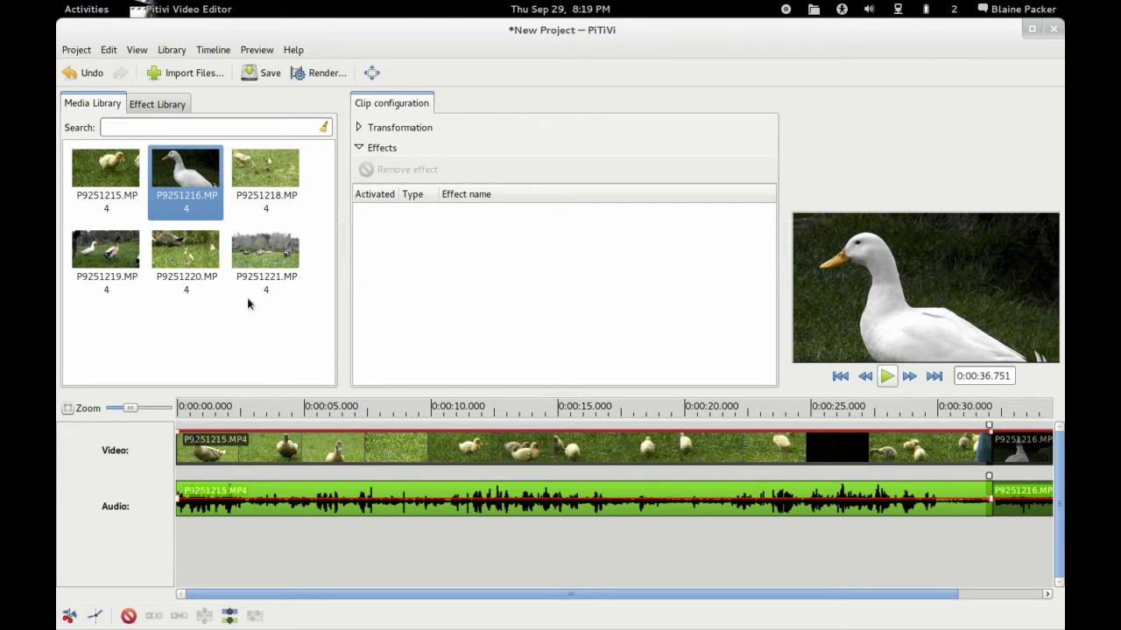
Drag the LetterbOXed effect from the Effect Library onto P9251215.MP4's video.
click(184, 107)
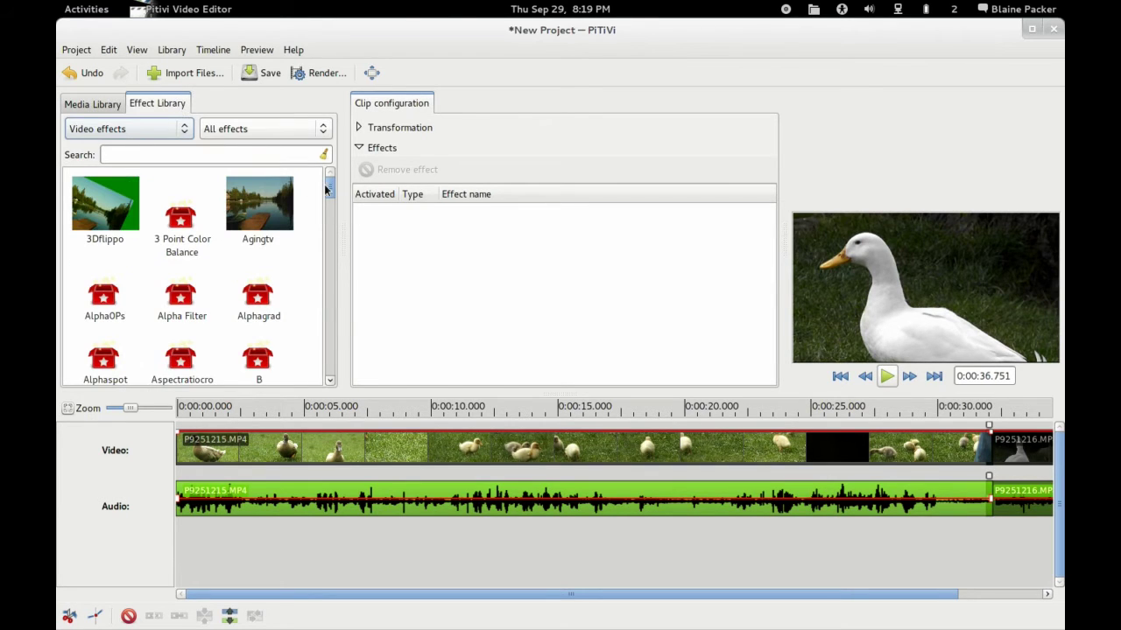
drag(329, 191, 326, 280)
drag(178, 245, 249, 451)
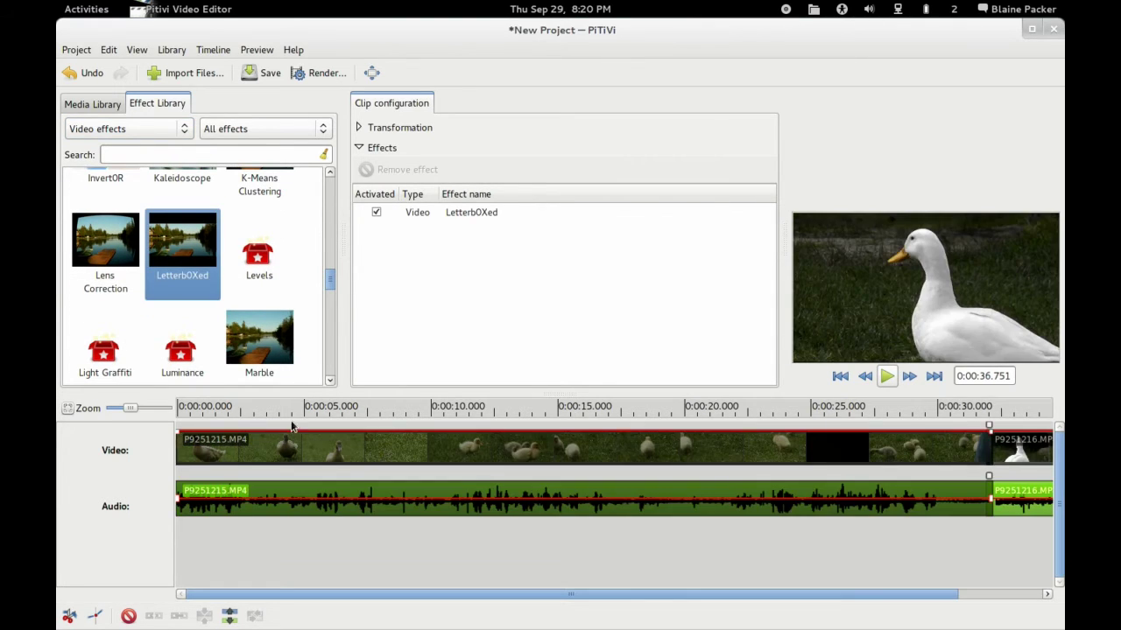
click(214, 411)
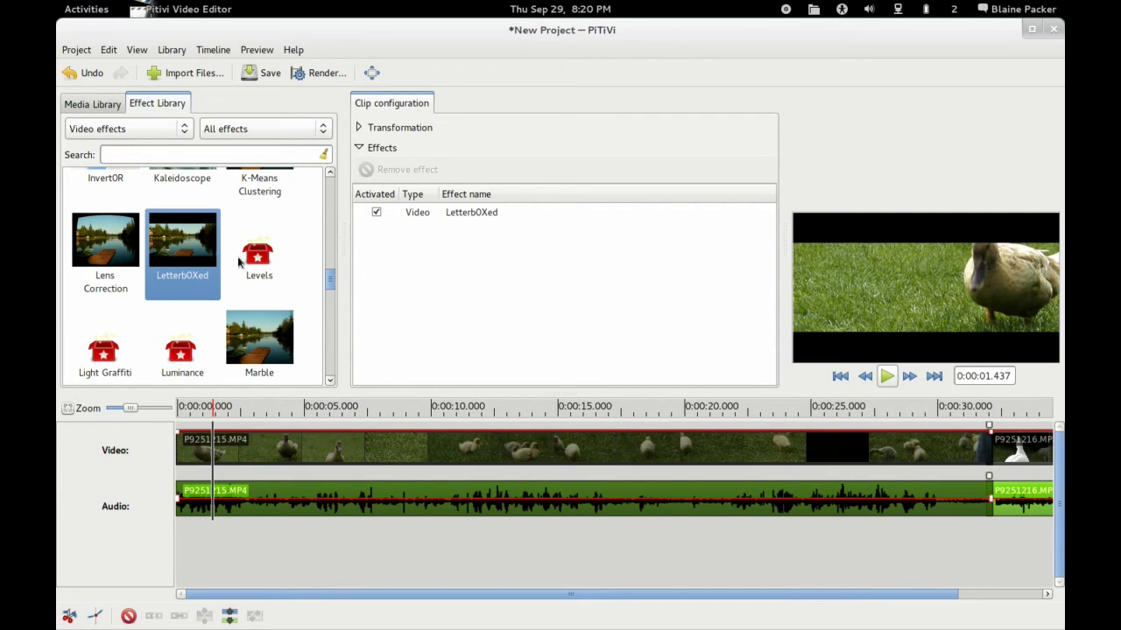
drag(254, 259, 252, 452)
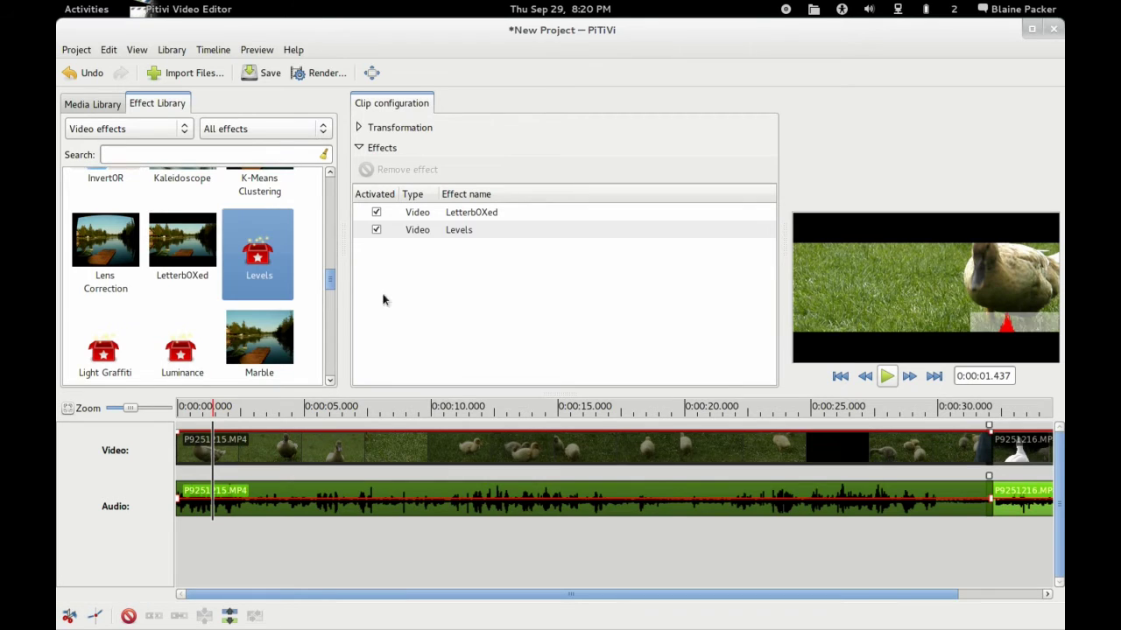
click(424, 230)
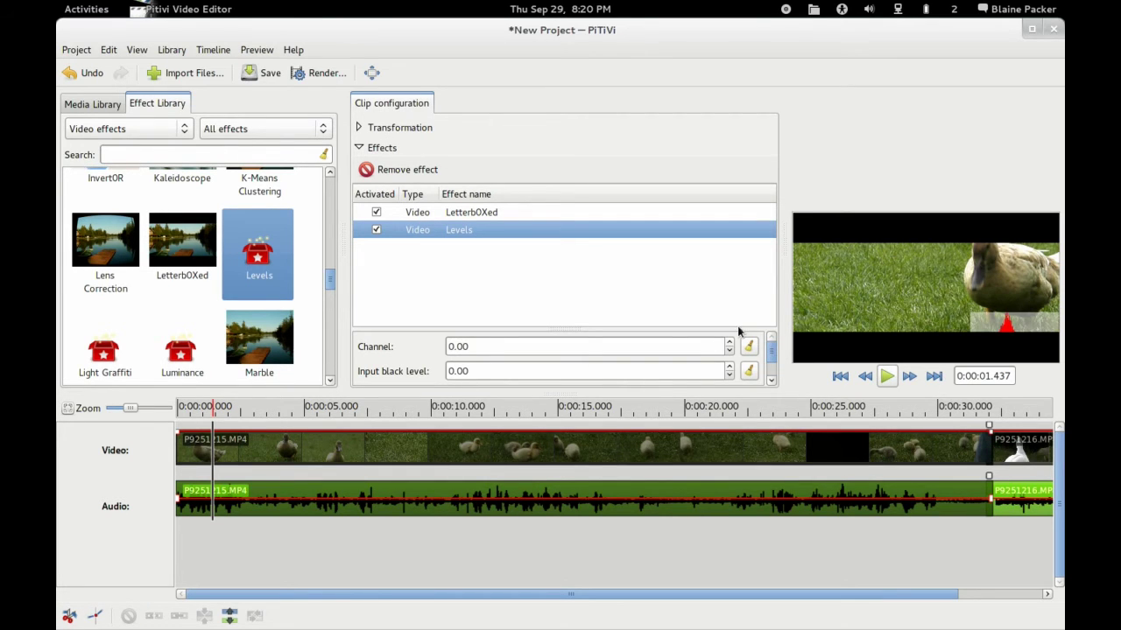
drag(738, 329, 738, 251)
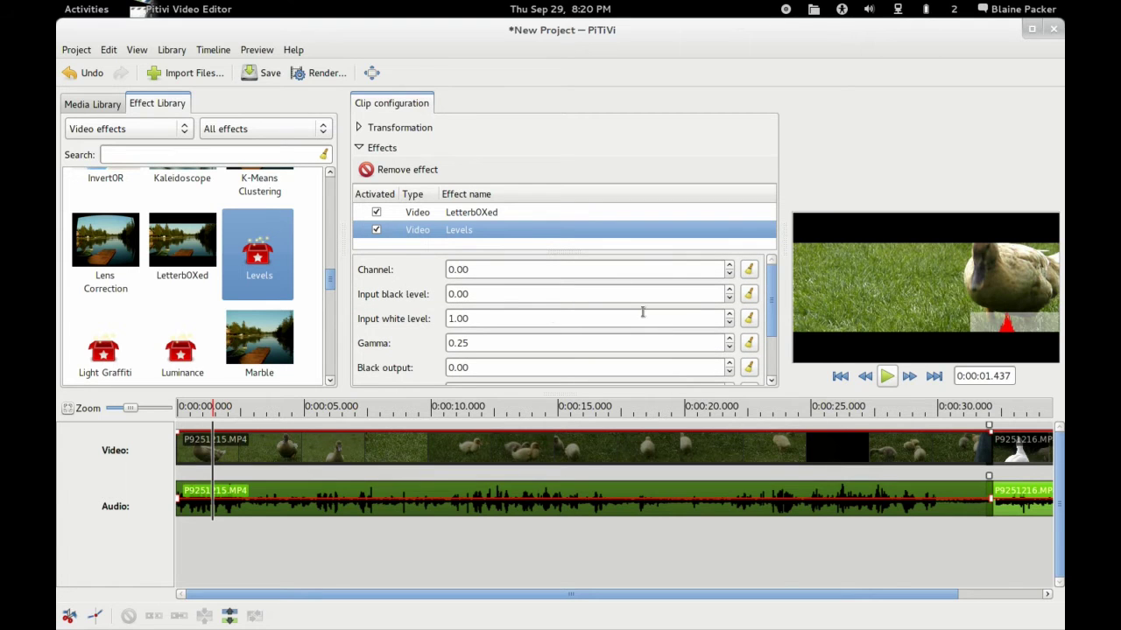
scroll(771, 296, down, 2)
scroll(770, 298, up, 2)
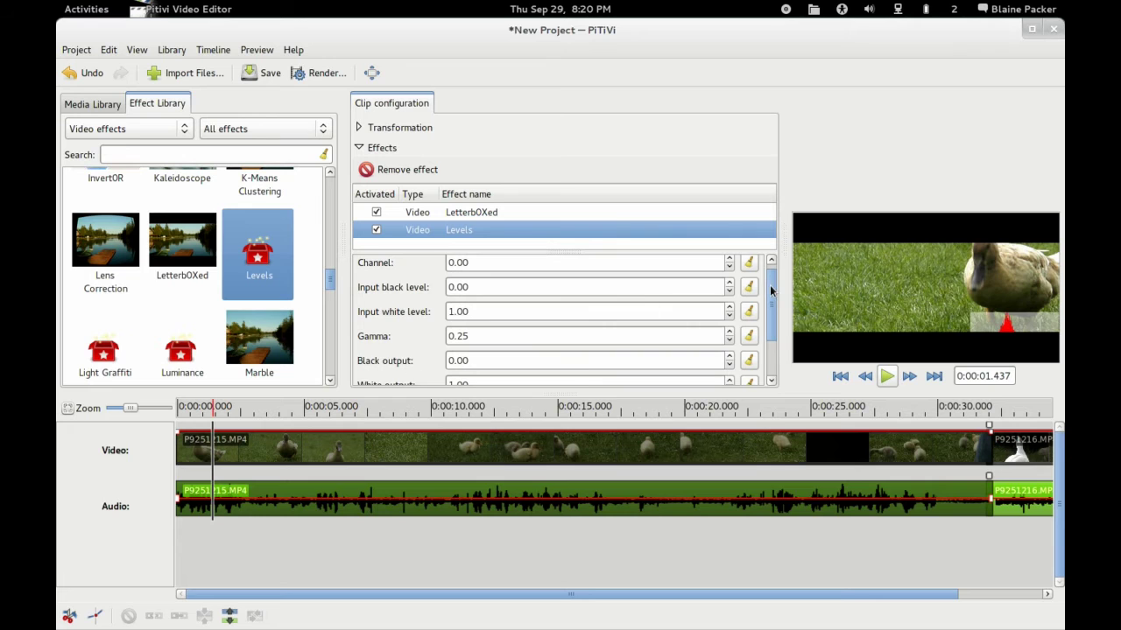
scroll(770, 295, down, 1)
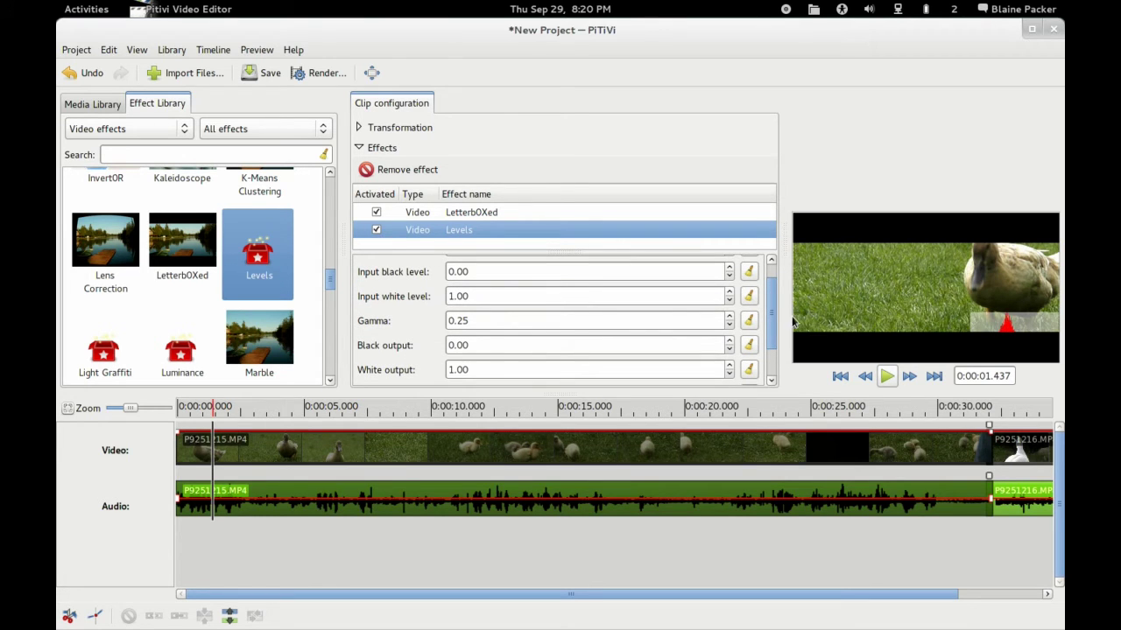
scroll(768, 303, down, 2)
scroll(768, 304, up, 4)
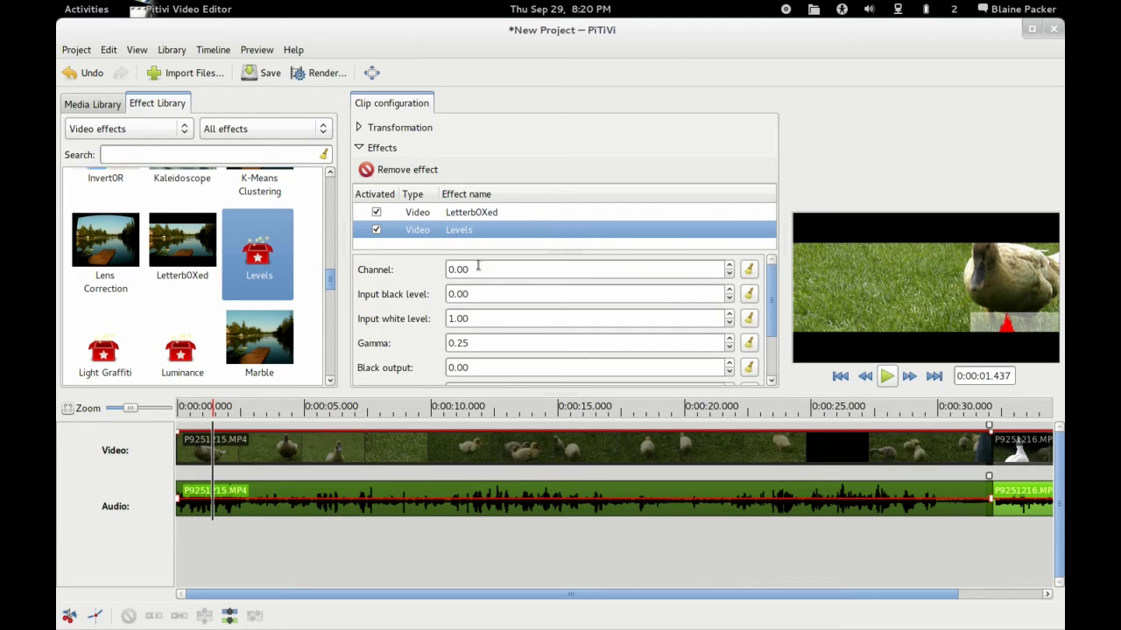
click(376, 230)
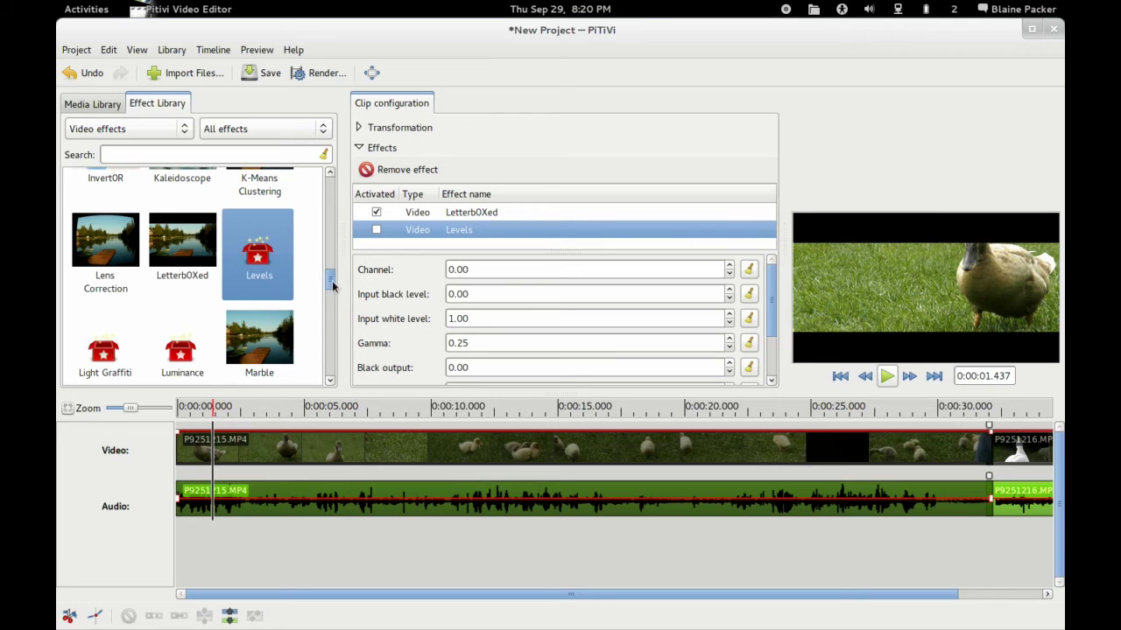
drag(331, 285, 325, 350)
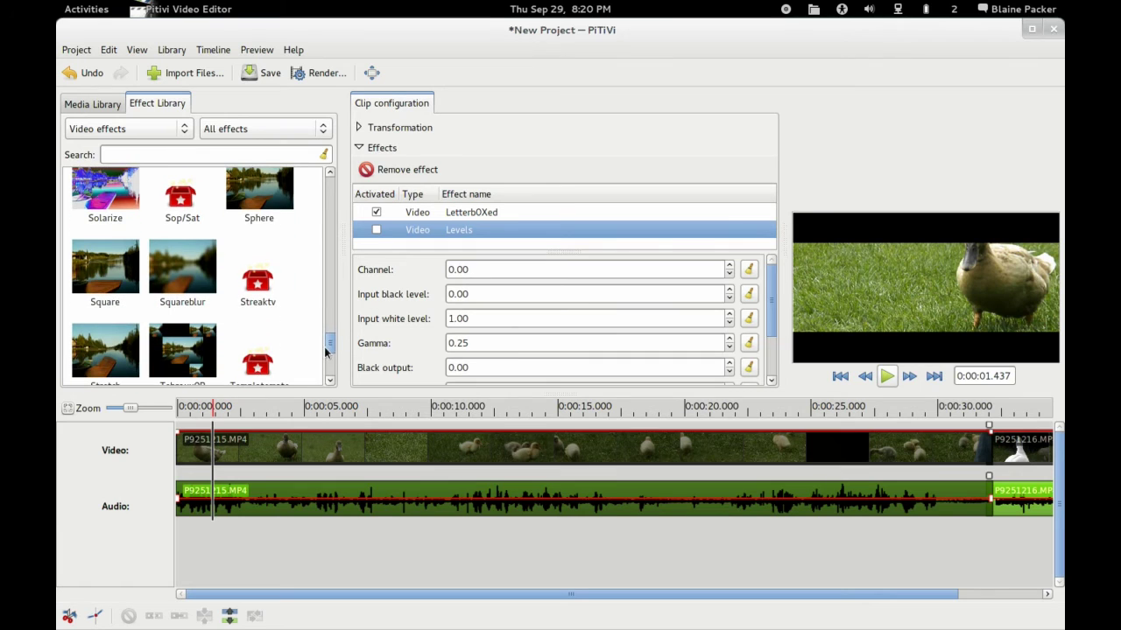
click(400, 169)
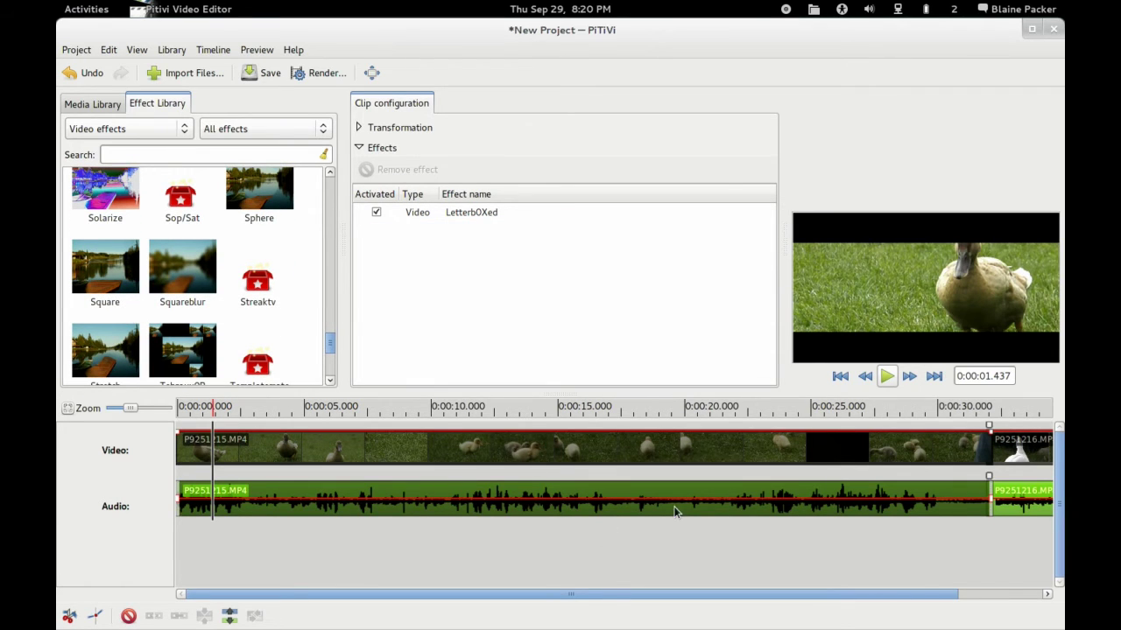
Set the playhead at about 3.3 s in P9251215.MP4 and zoom the timeline in there.
scroll(607, 601, down, 3)
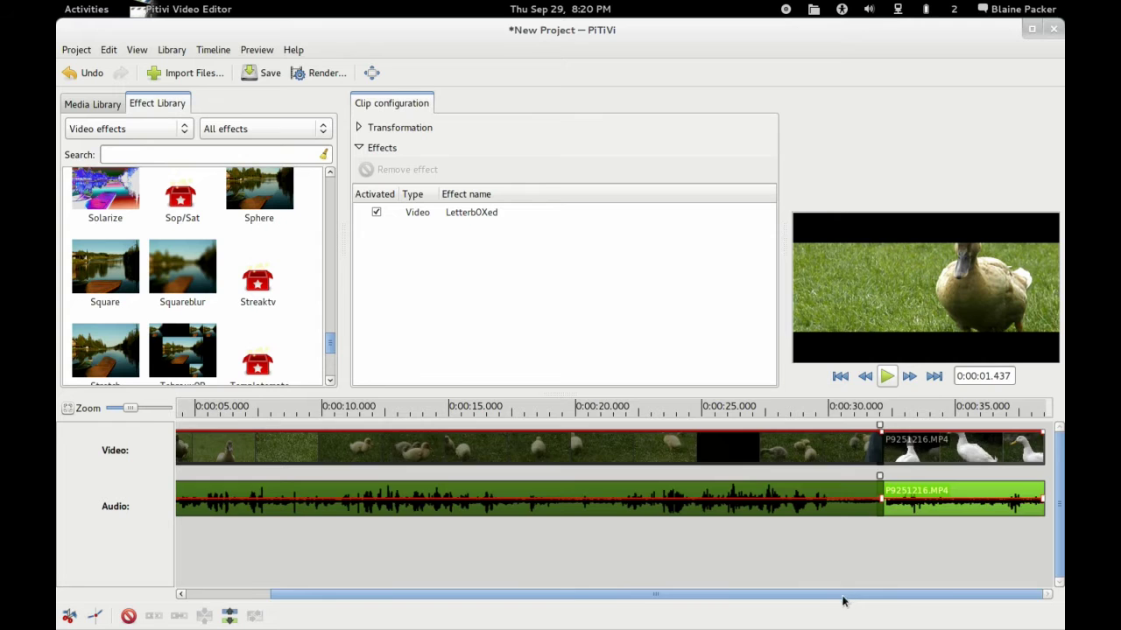
scroll(843, 601, up, 3)
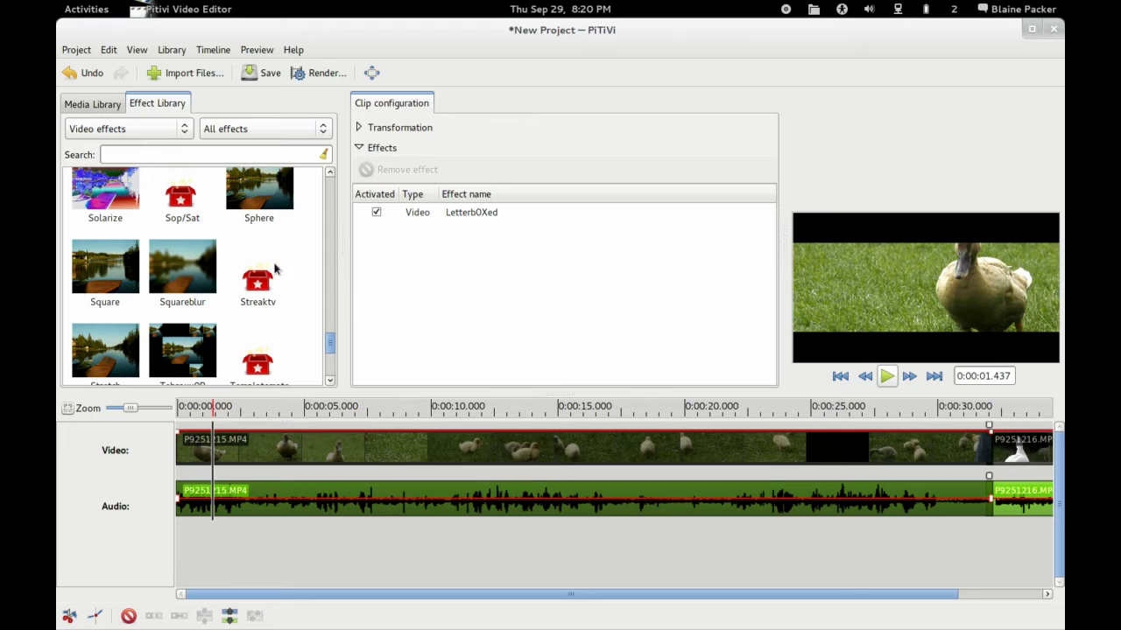
drag(329, 347, 332, 187)
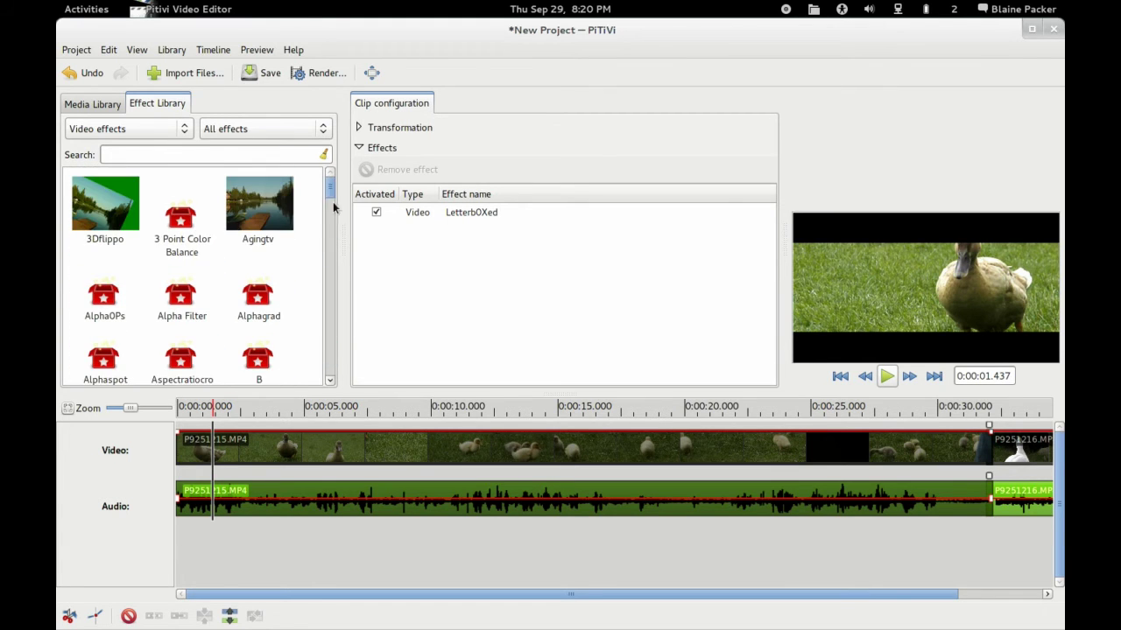
click(260, 416)
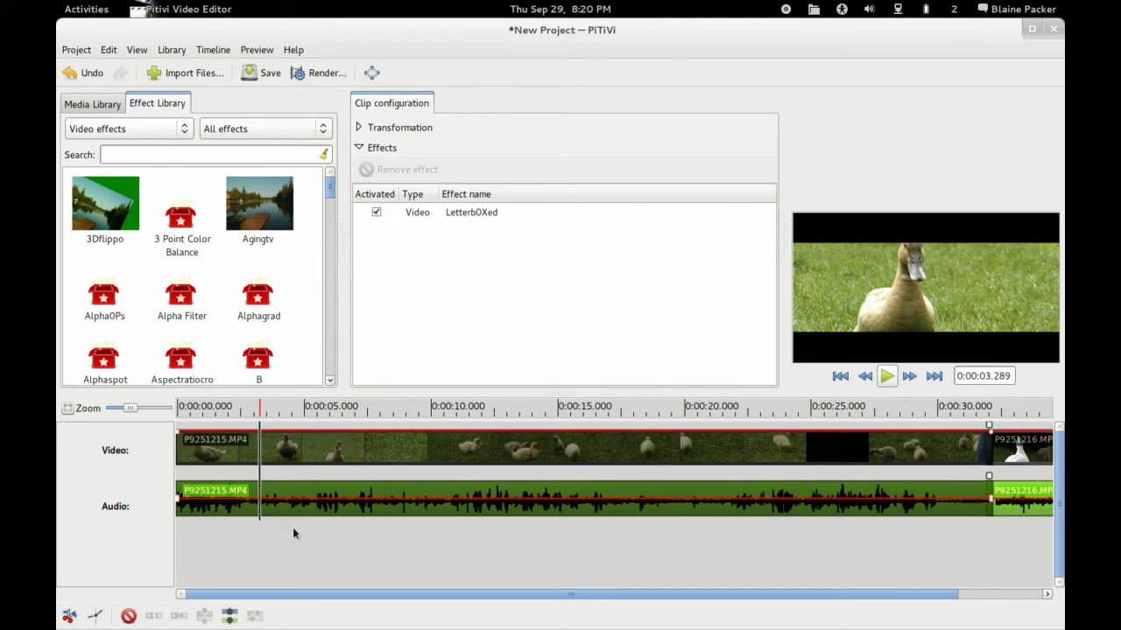
scroll(294, 493, up, 3)
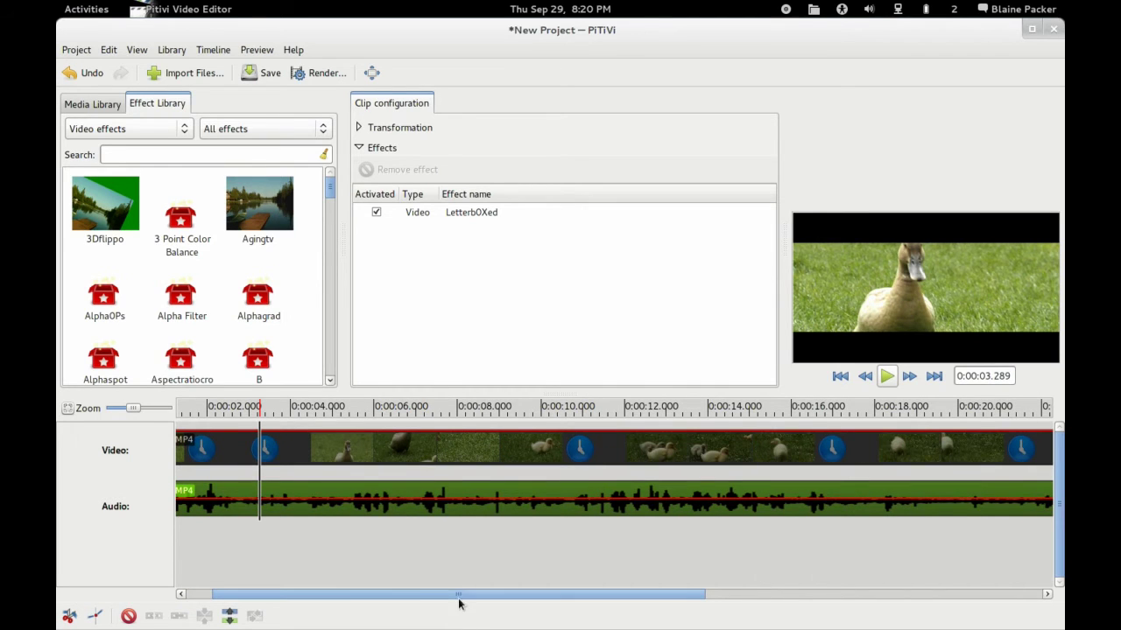
drag(460, 602, 434, 603)
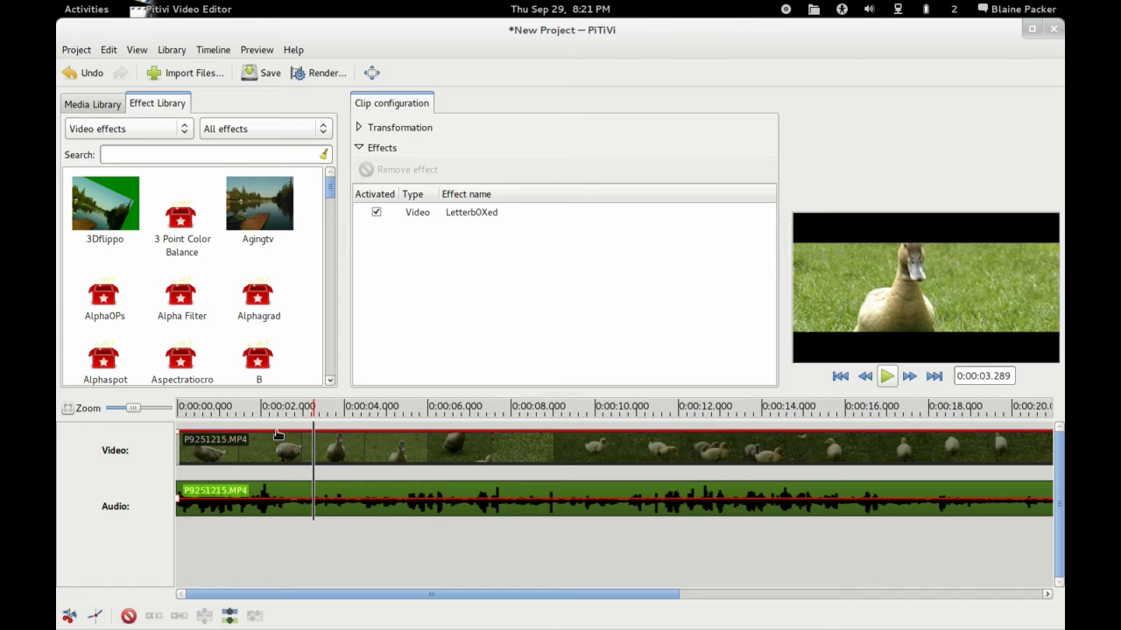
Add opacity keyframes on the duck clip and pull the one near 4.5 s down to dim it.
click(277, 432)
click(365, 435)
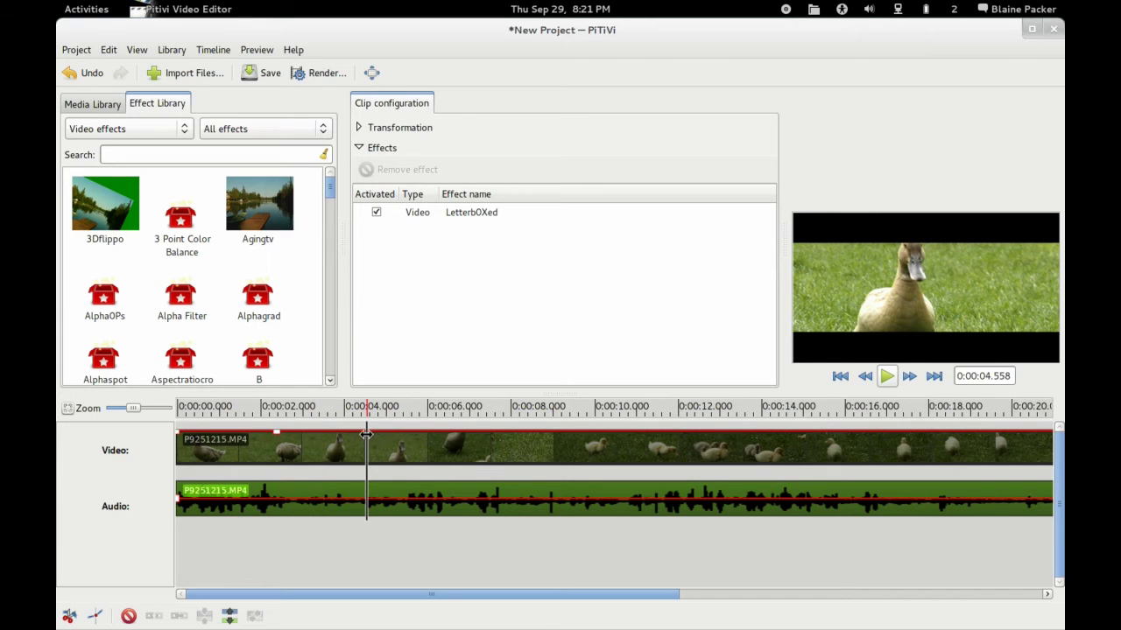
drag(361, 435, 361, 447)
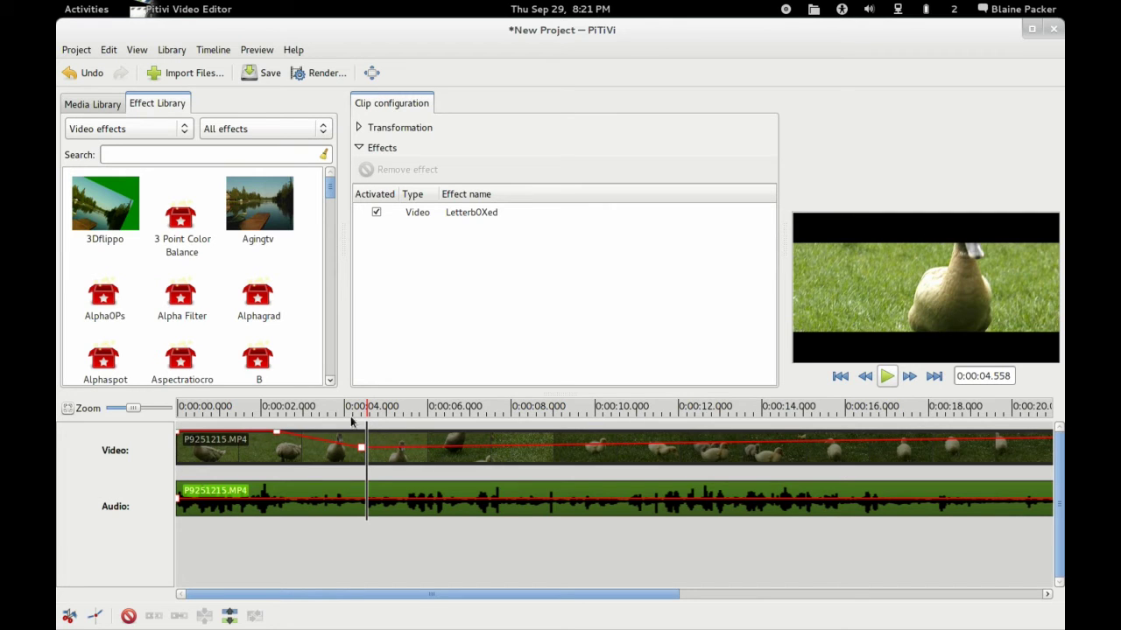
click(362, 411)
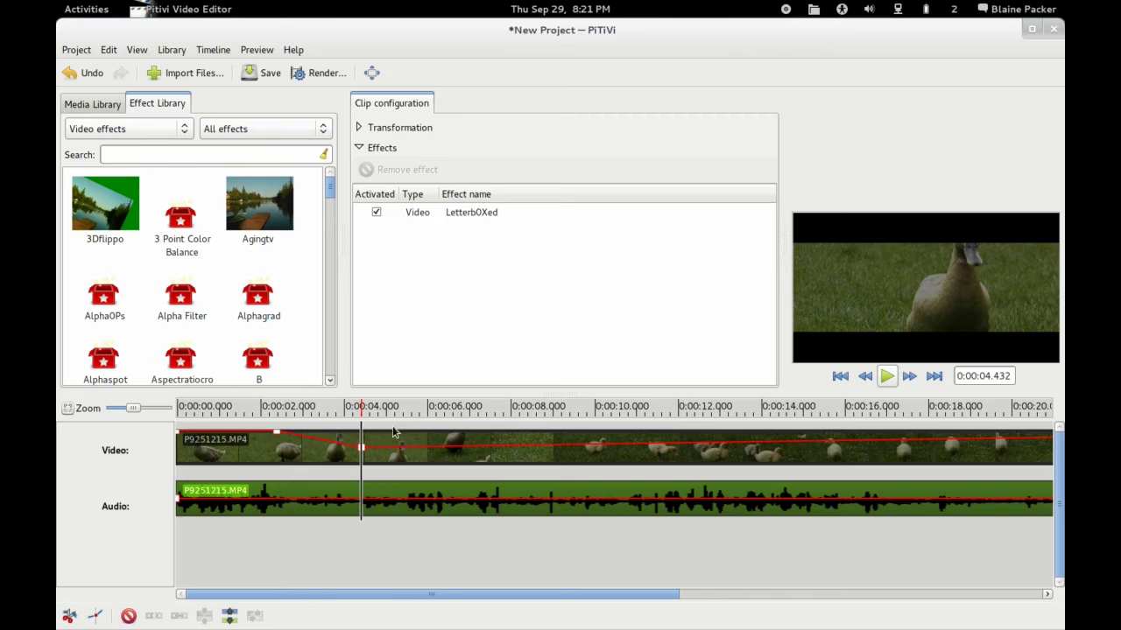
click(374, 418)
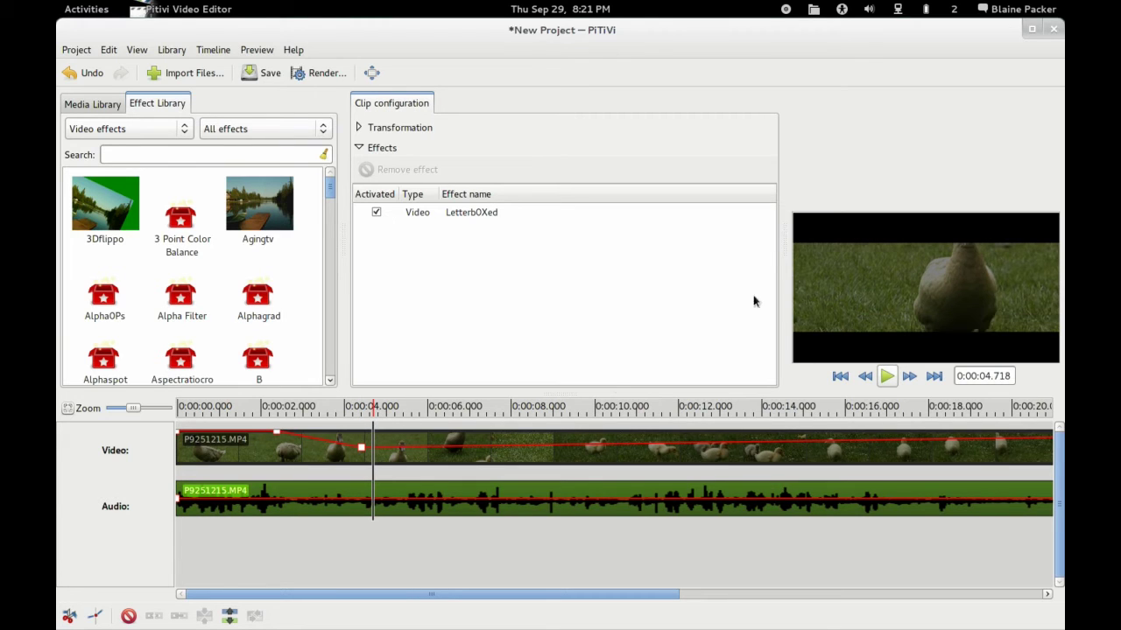
Add a volume keyframe near 2 s on the clip's audio, lowering it to 33%.
click(259, 494)
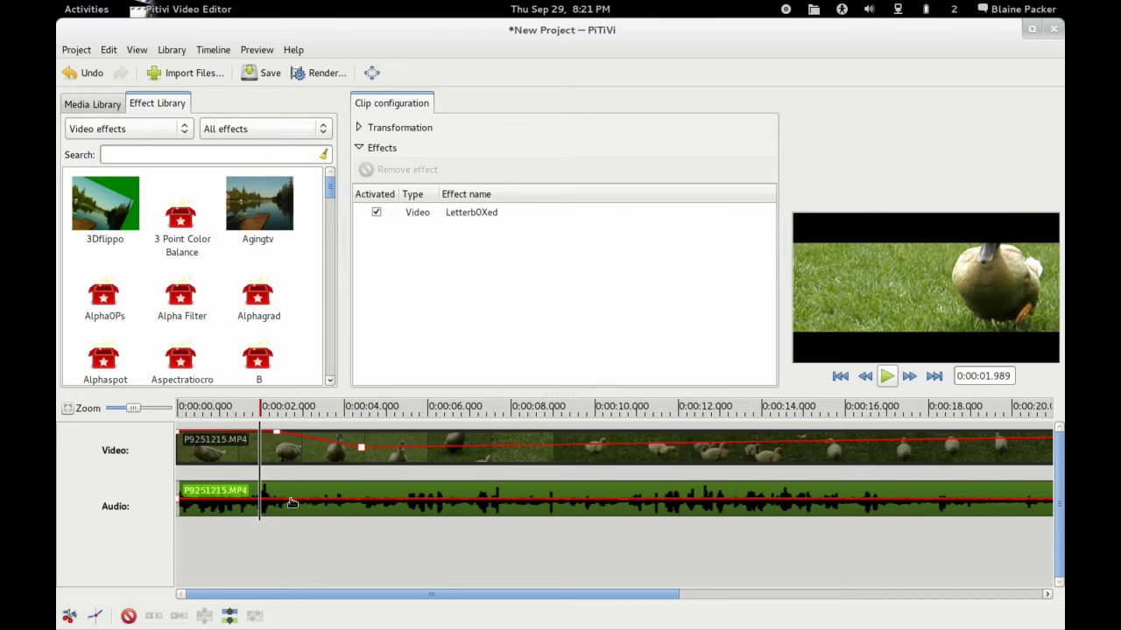
mouse_move(292, 503)
mouse_down()
mouse_move(289, 512)
mouse_move(290, 501)
mouse_up()
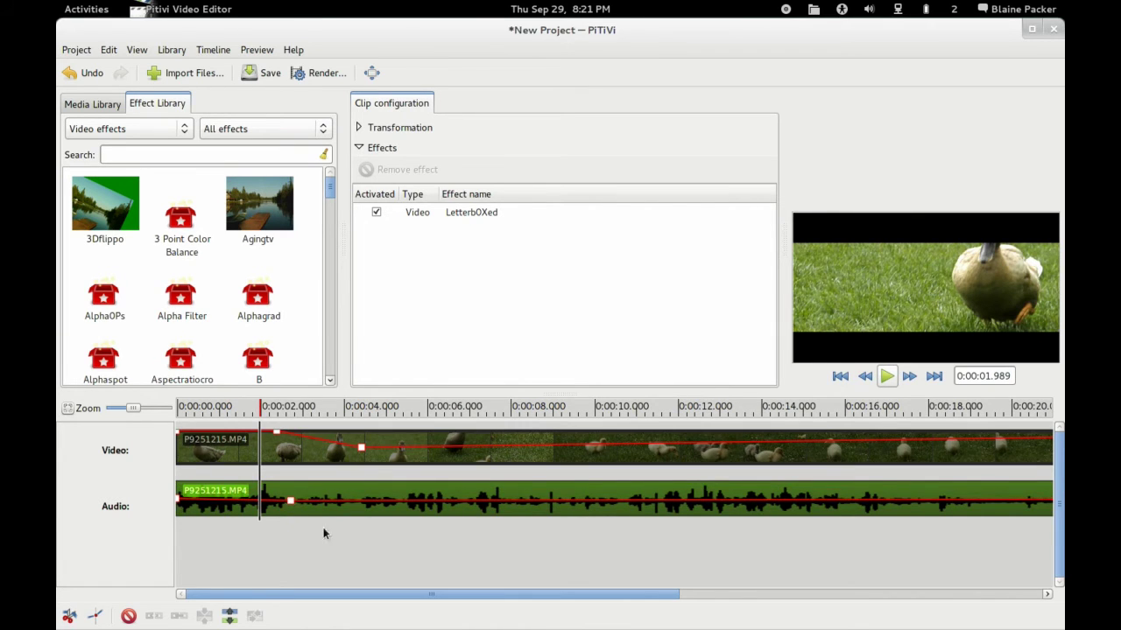
click(373, 547)
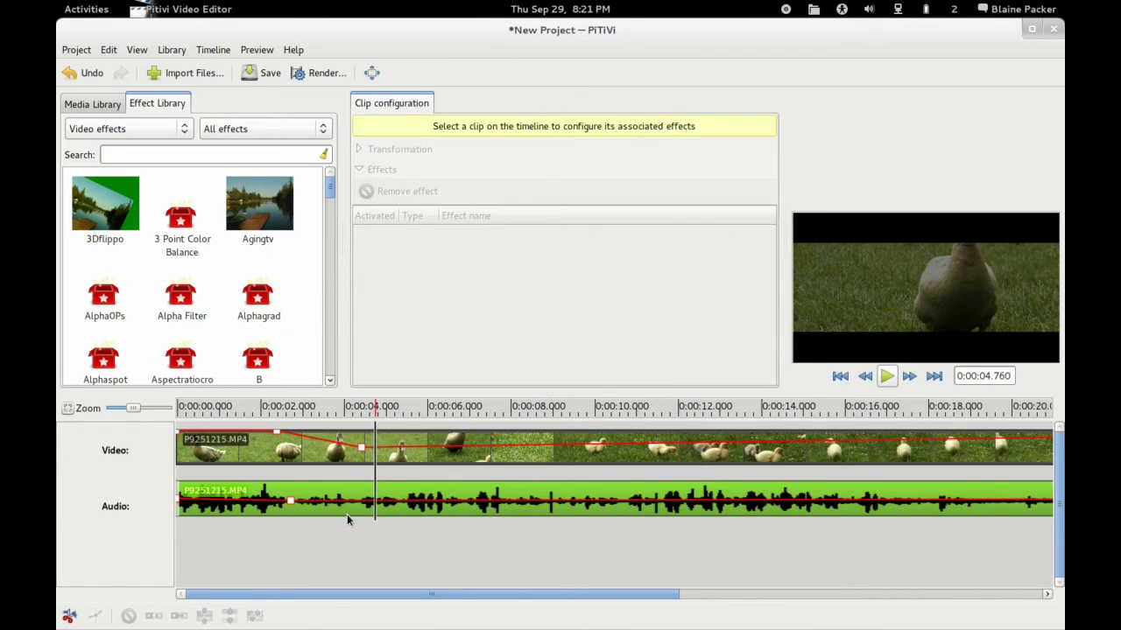
scroll(382, 497, down, 1)
scroll(383, 496, down, 1)
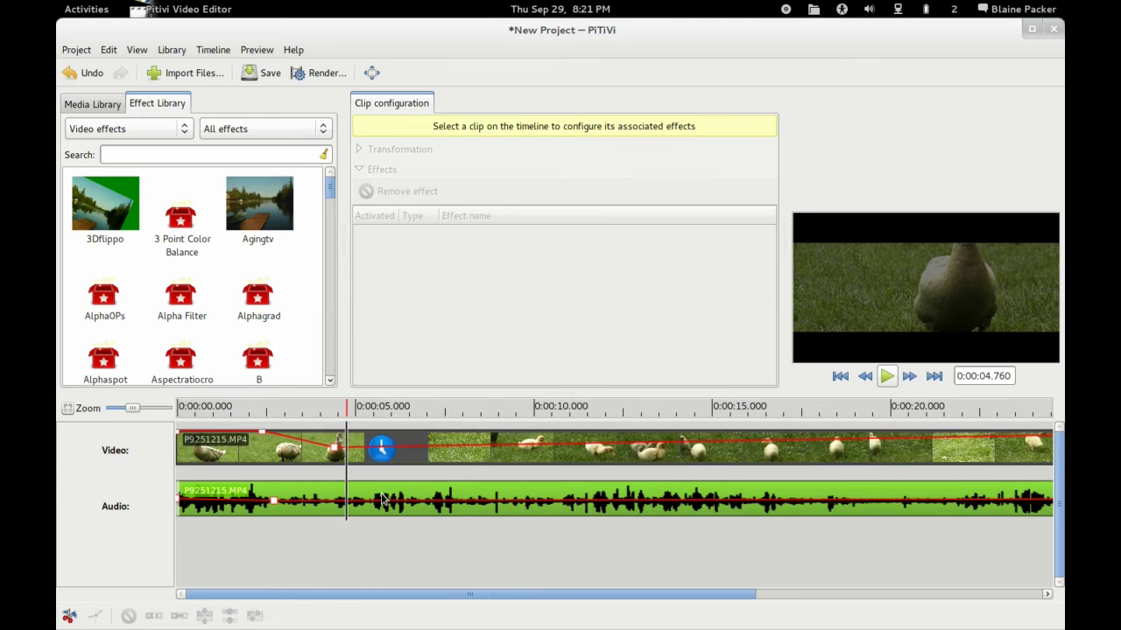
scroll(382, 499, down, 1)
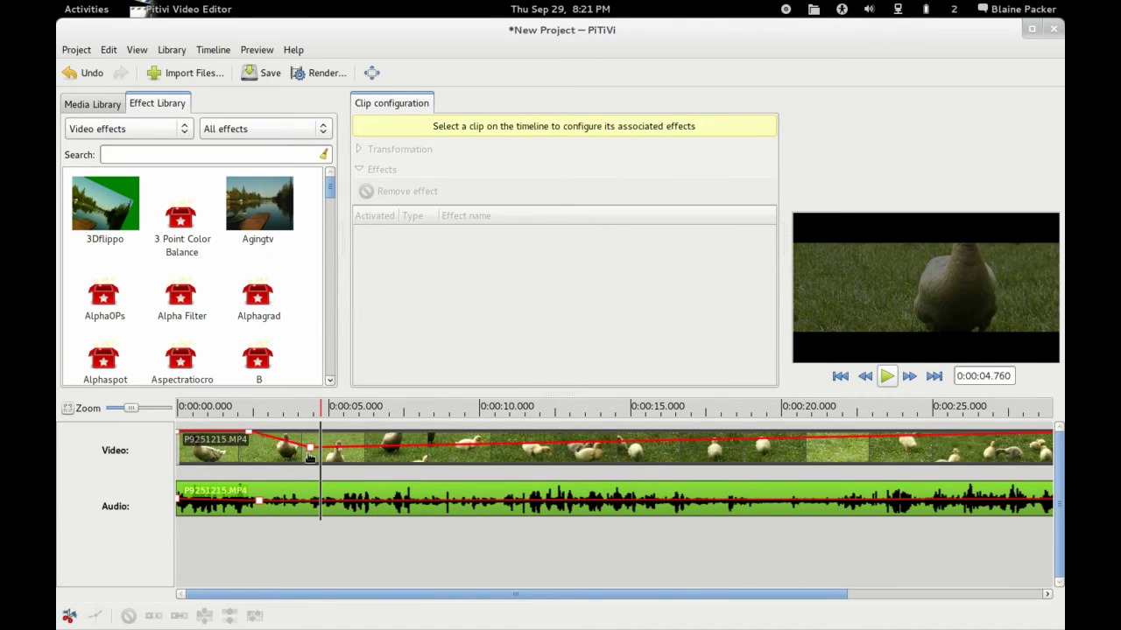
scroll(344, 474, right, 2)
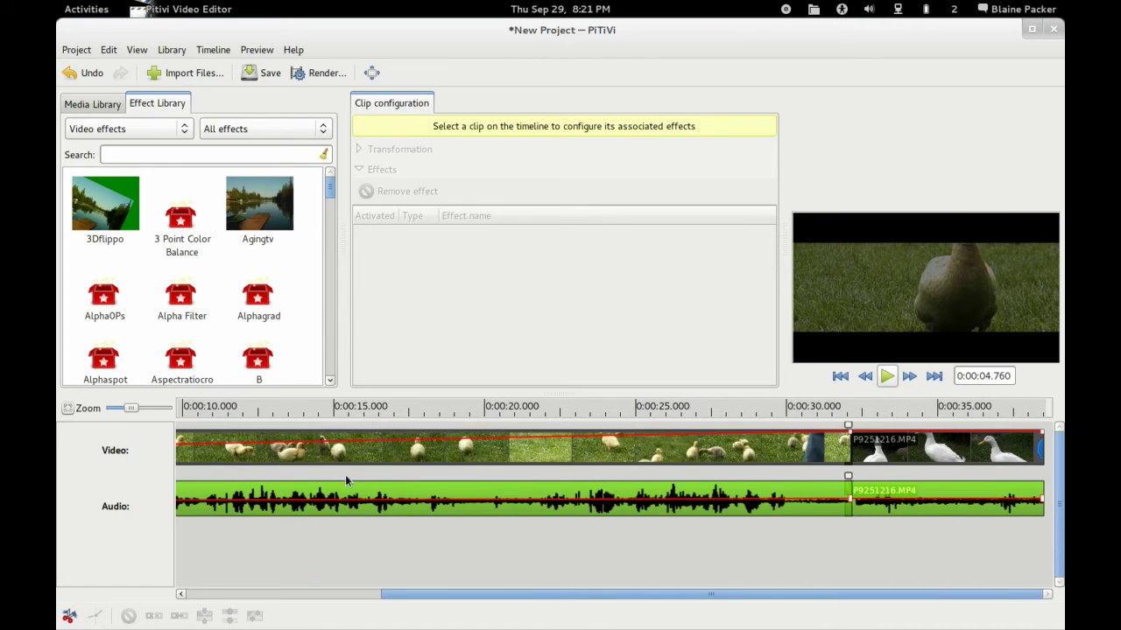
scroll(538, 481, right, 2)
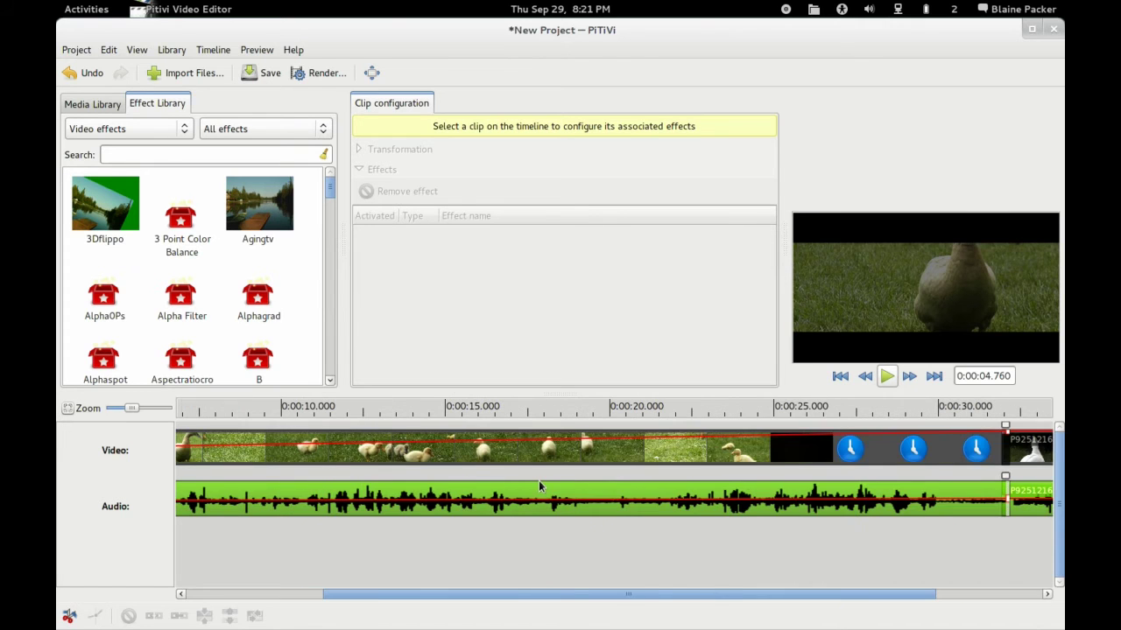
click(881, 448)
Split the duck clip at 0:00:23.744.
click(804, 447)
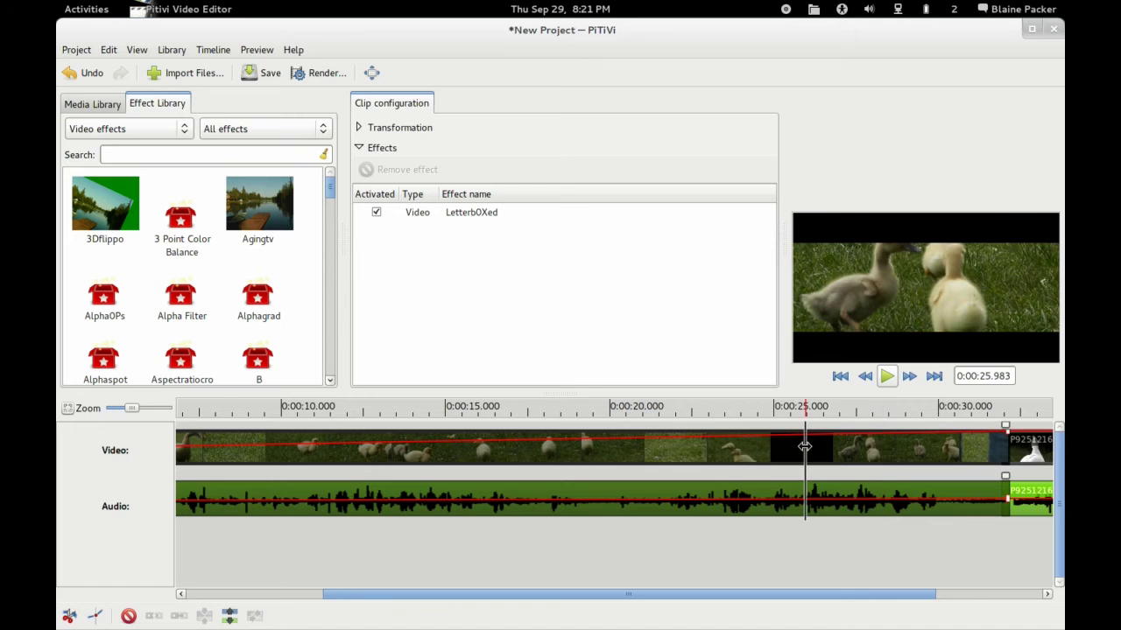
click(732, 458)
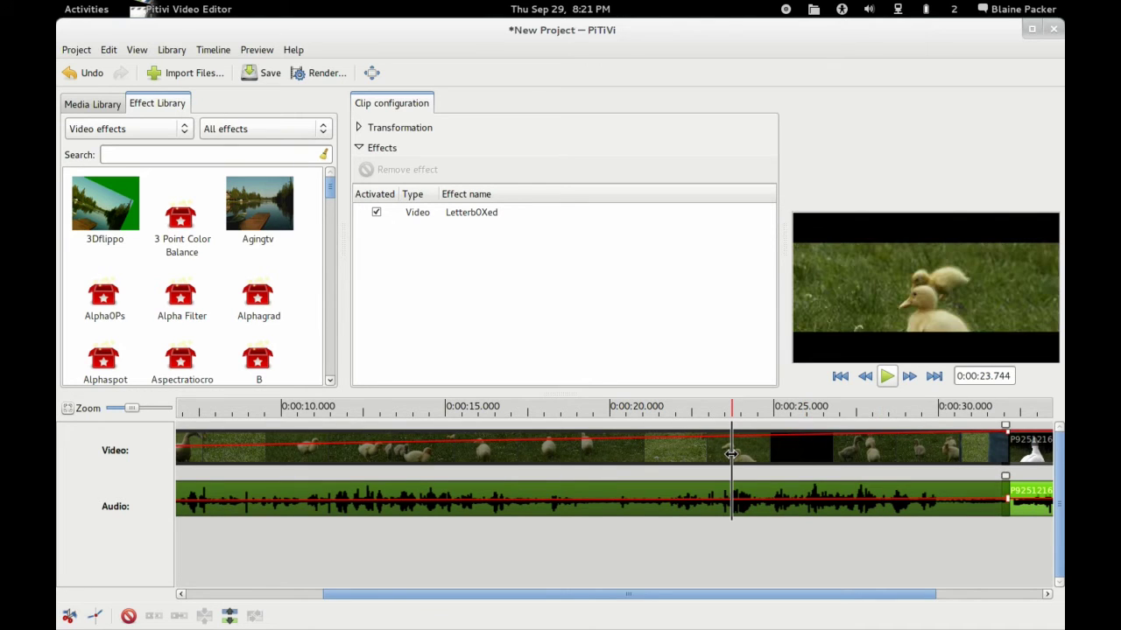
key(s)
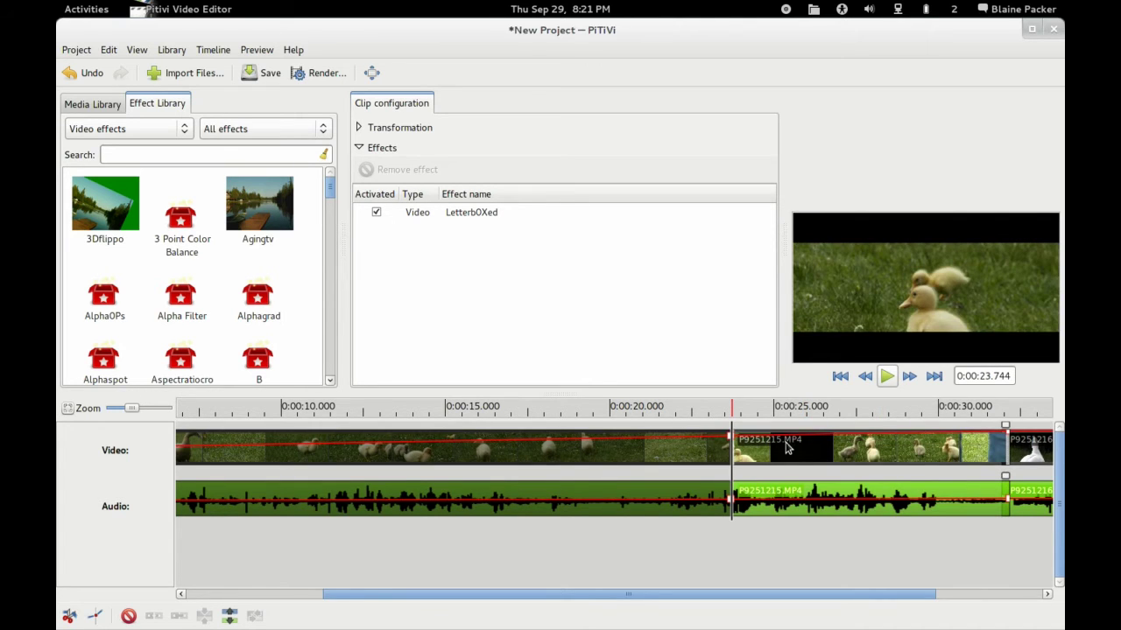
Delete the earlier part, then put P9251216 at the start followed by P9251215.
scroll(822, 506, right, 2)
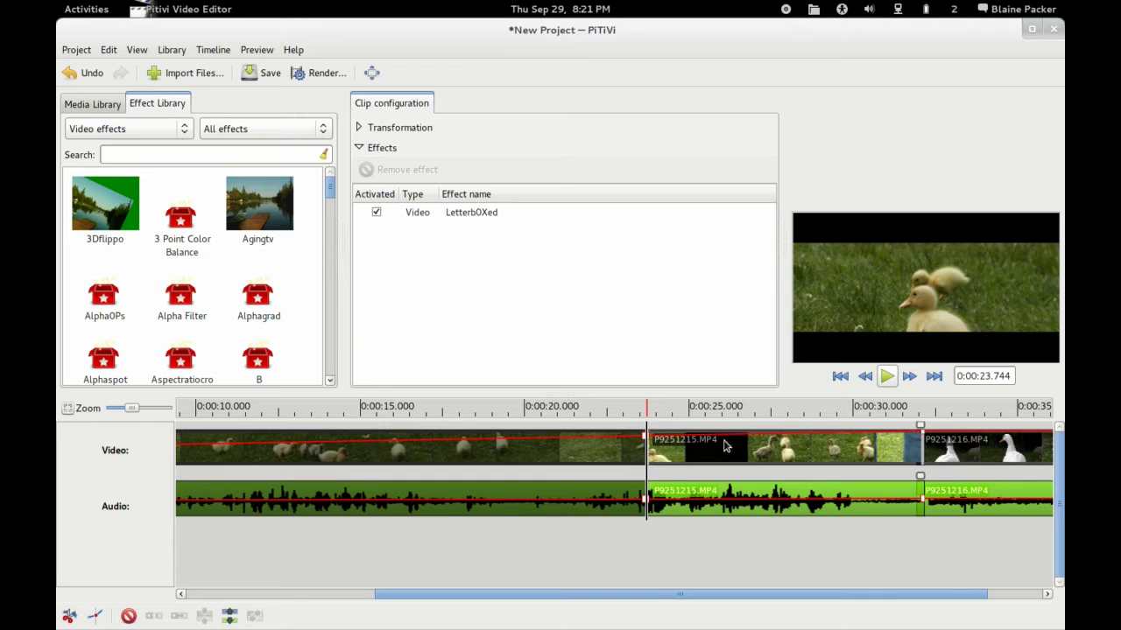
click(530, 457)
key(Delete)
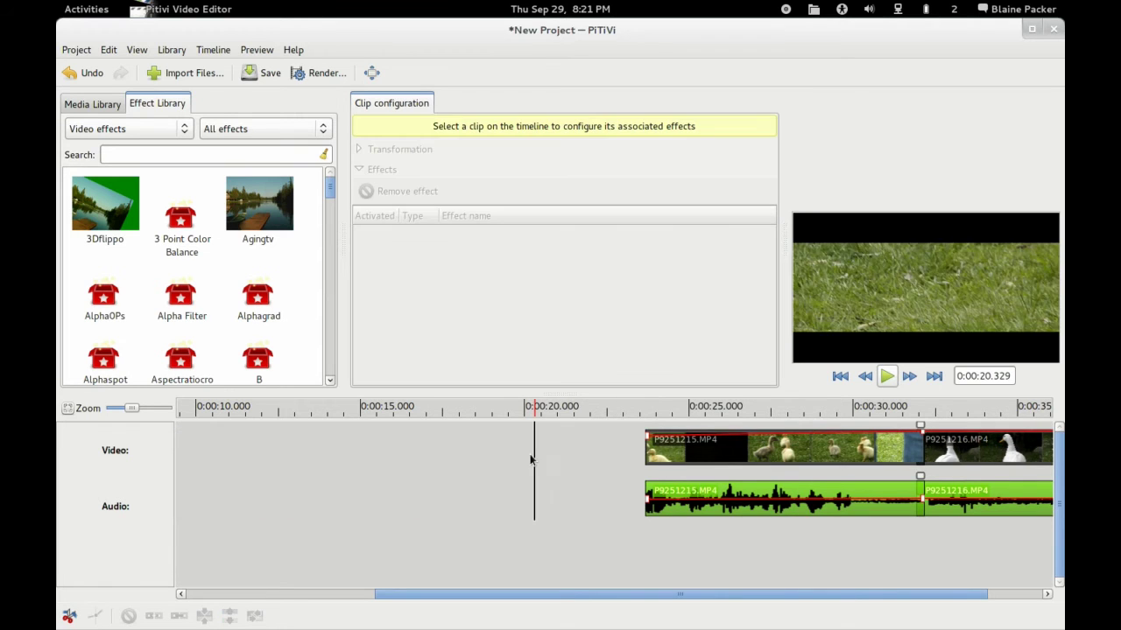
drag(976, 448, 55, 444)
drag(696, 451, 277, 458)
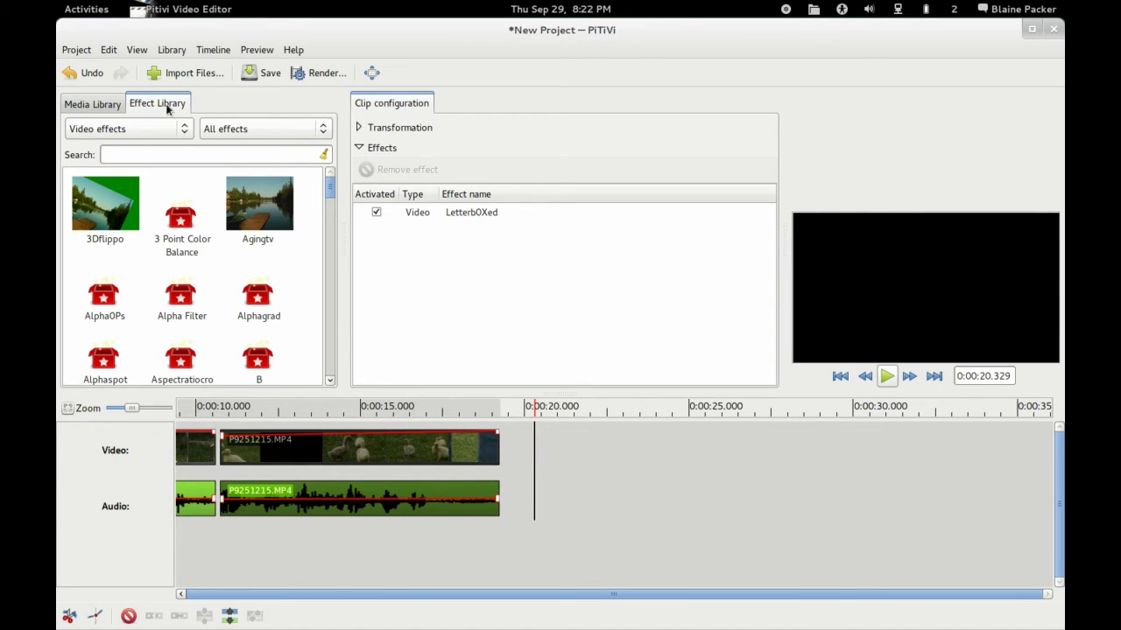
Add P9251221.MP4 from the Media Library to the timeline after P9251215.
click(98, 104)
drag(243, 257, 501, 429)
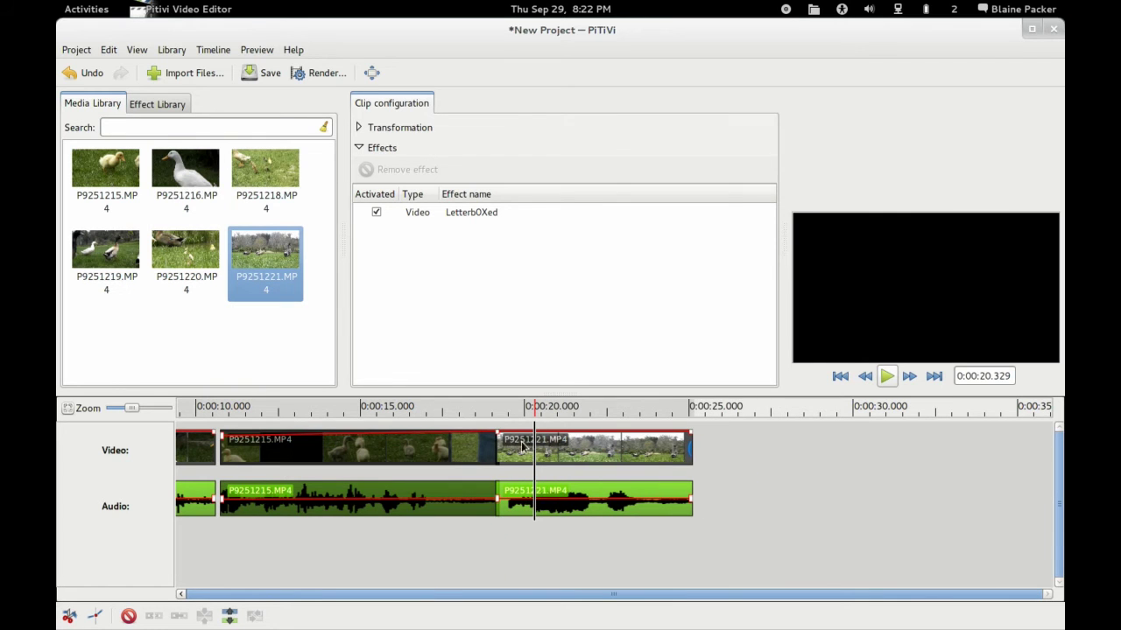
click(522, 447)
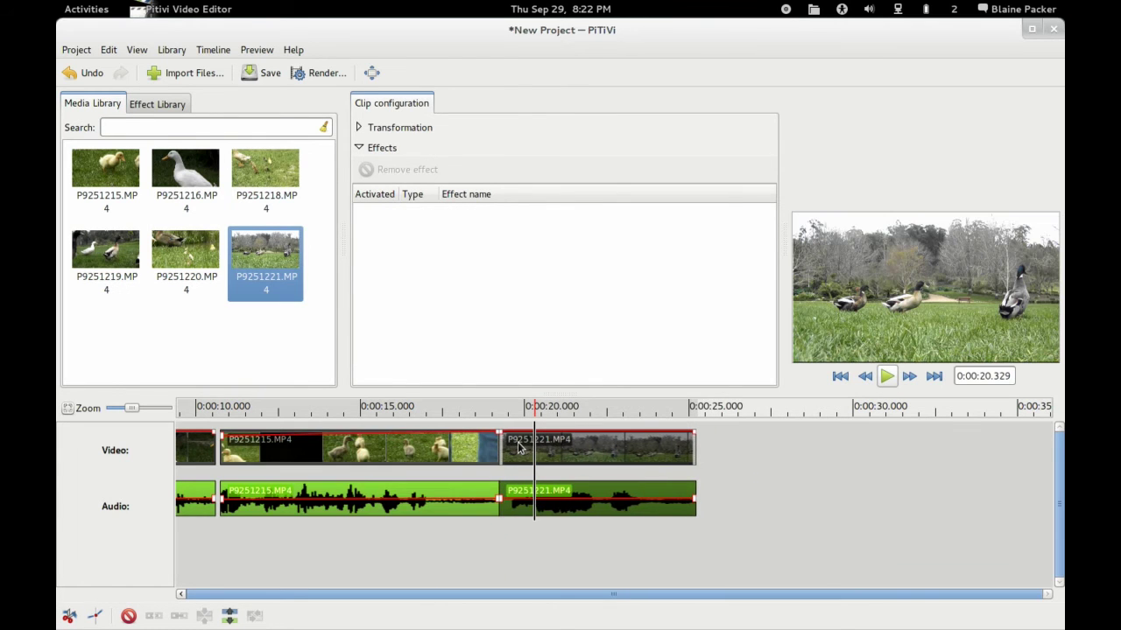
drag(621, 601, 493, 601)
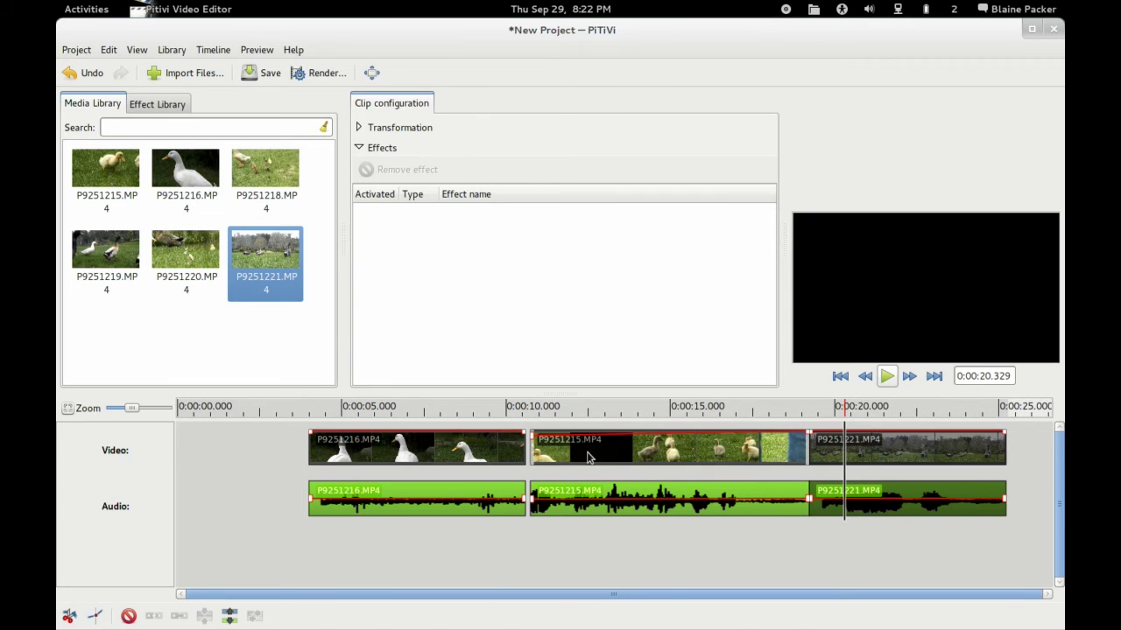
Ripple-trim the P9251216/P9251215 boundary and slide P9251221 left so all three clips abut.
drag(506, 456, 508, 456)
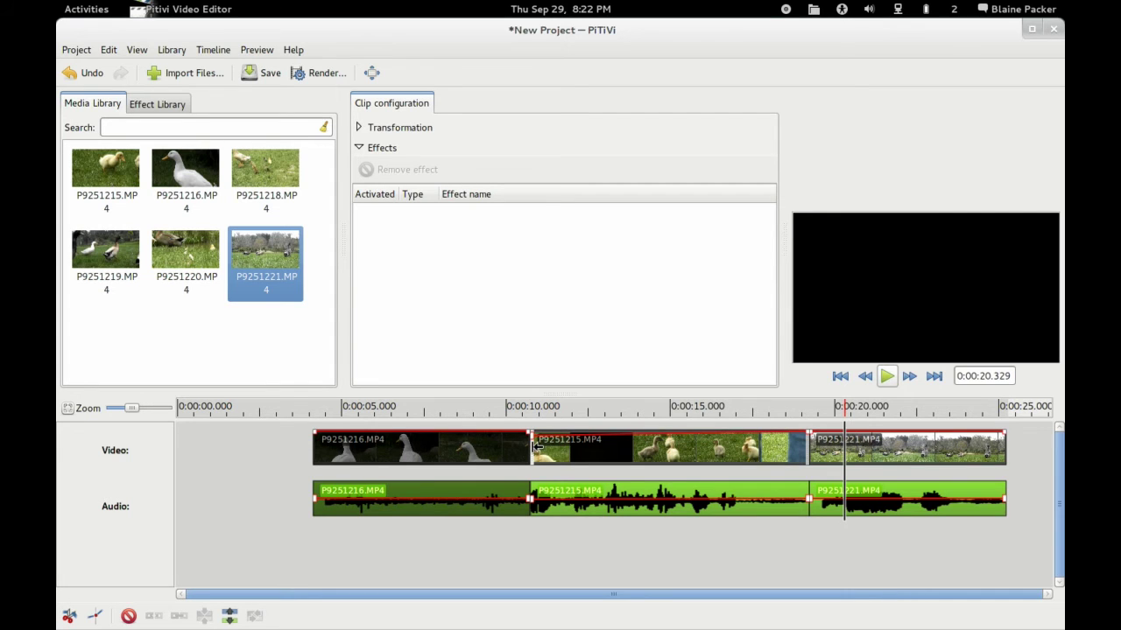
mouse_move(536, 448)
mouse_down()
mouse_move(401, 450)
mouse_move(535, 449)
mouse_up()
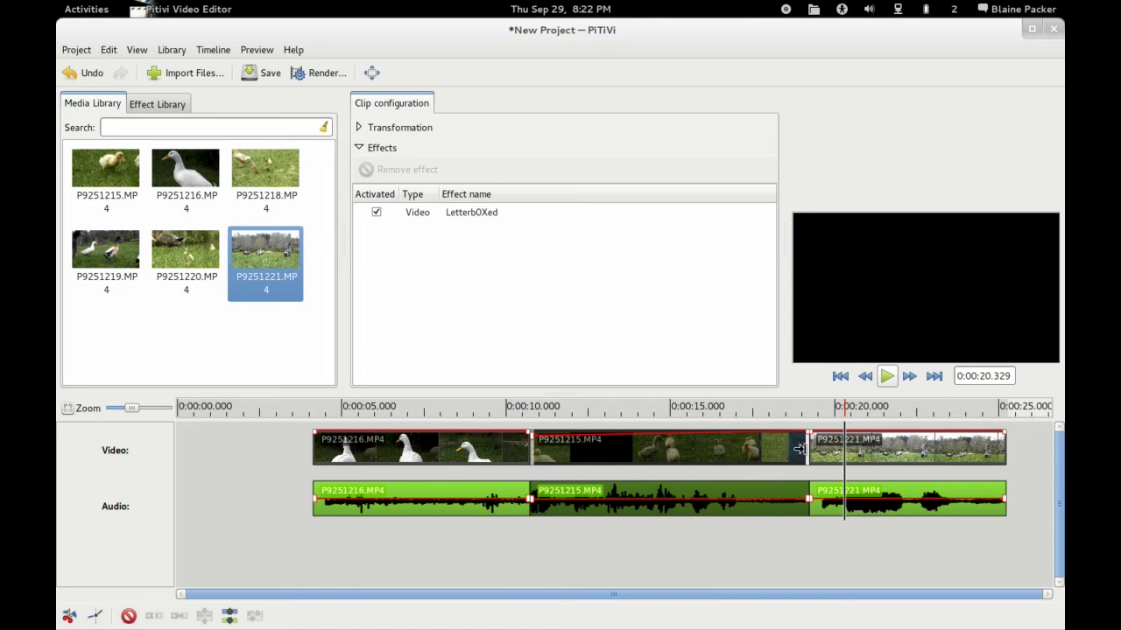
mouse_move(810, 449)
mouse_down()
mouse_move(842, 449)
mouse_move(805, 450)
mouse_up()
click(791, 452)
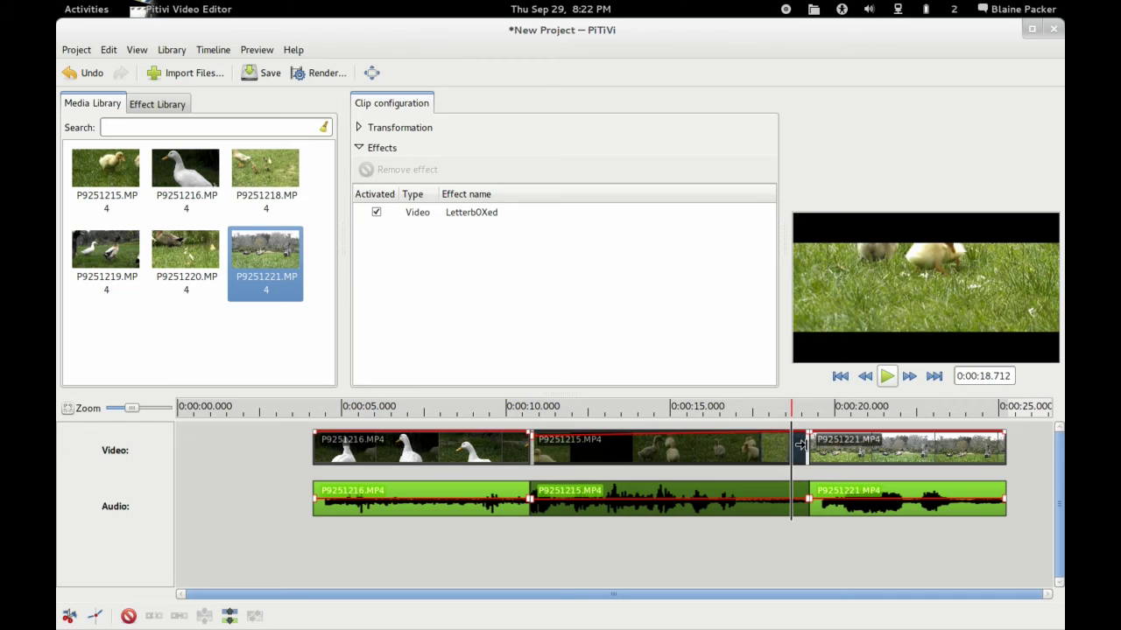
mouse_move(803, 449)
mouse_down()
mouse_move(828, 449)
mouse_move(802, 449)
mouse_up()
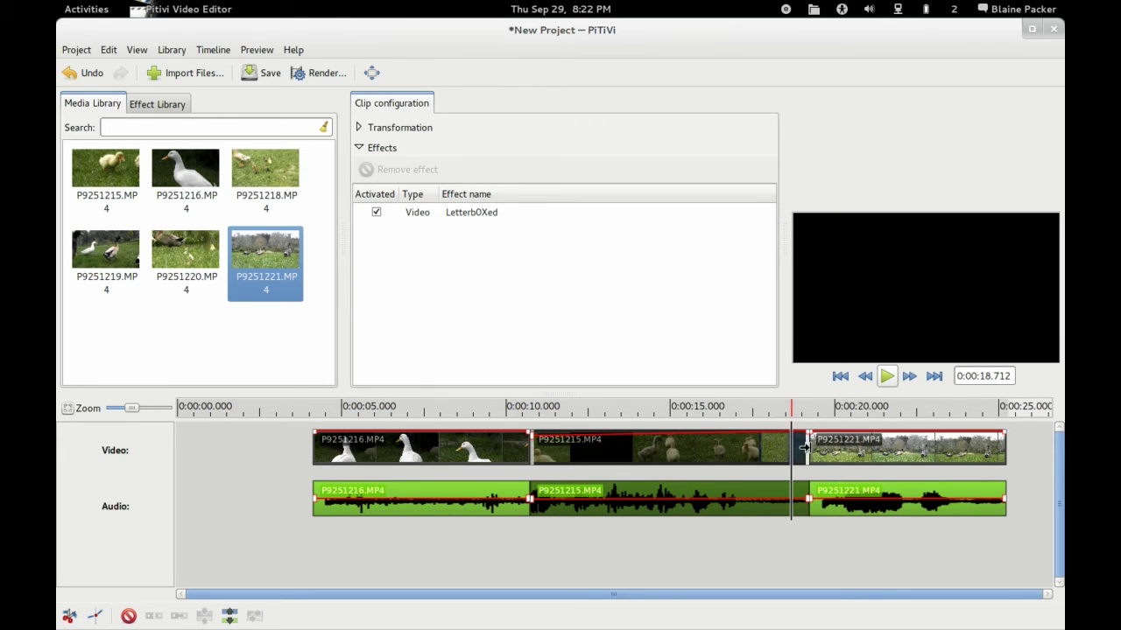
drag(863, 453, 817, 454)
scroll(787, 459, up, 2)
scroll(787, 460, up, 2)
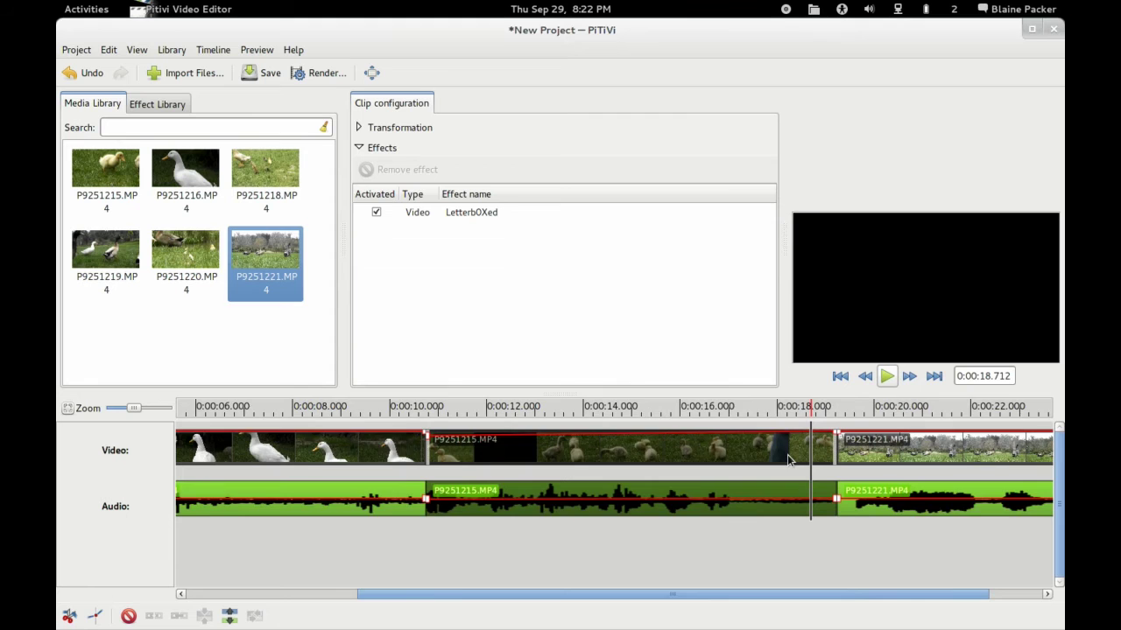
drag(710, 596, 800, 596)
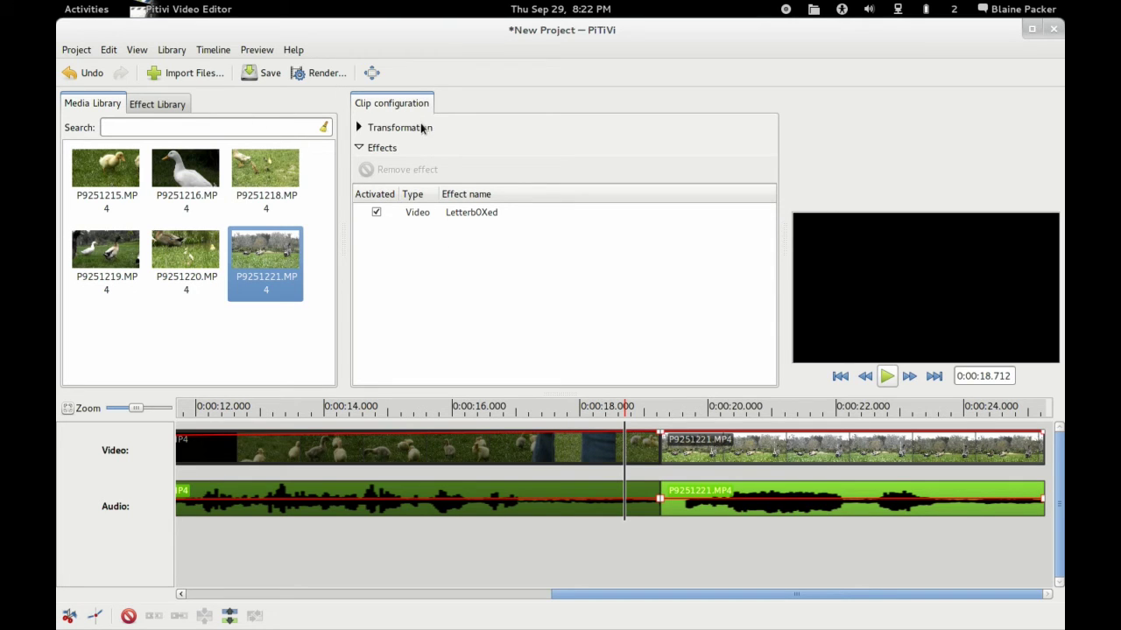
Create a new project, closing the duck-clip project without saving.
click(75, 49)
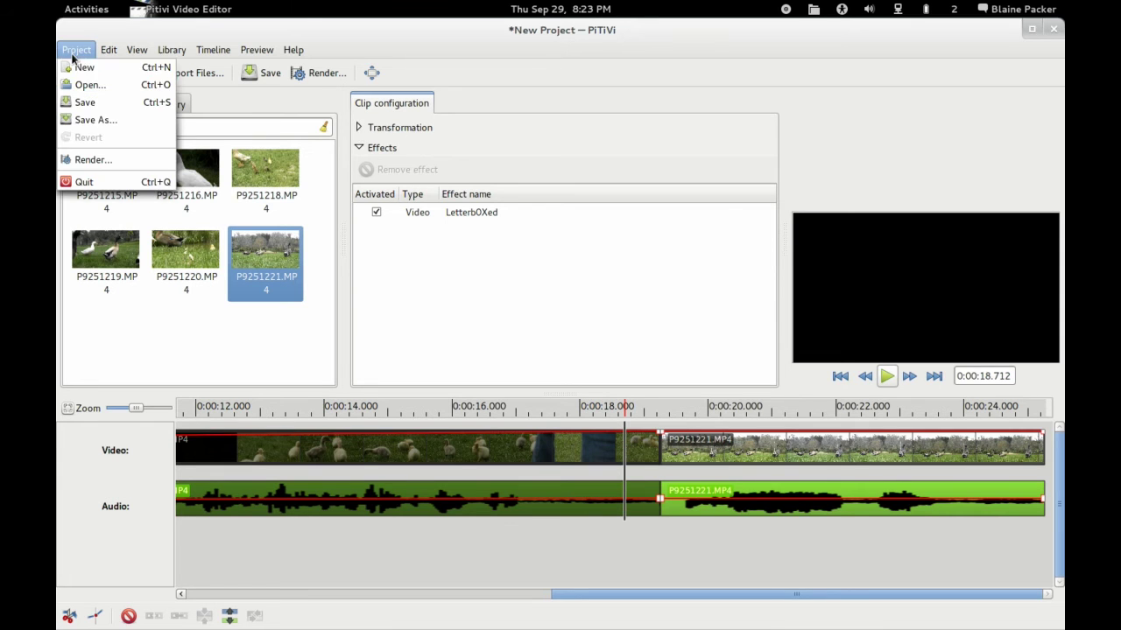
click(79, 68)
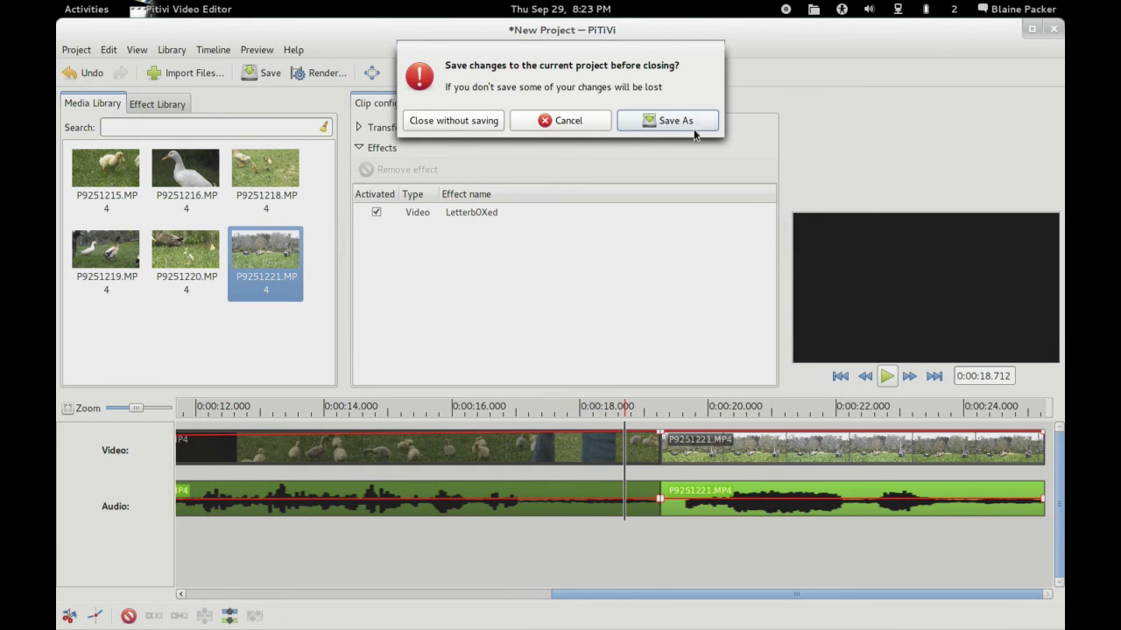
click(453, 121)
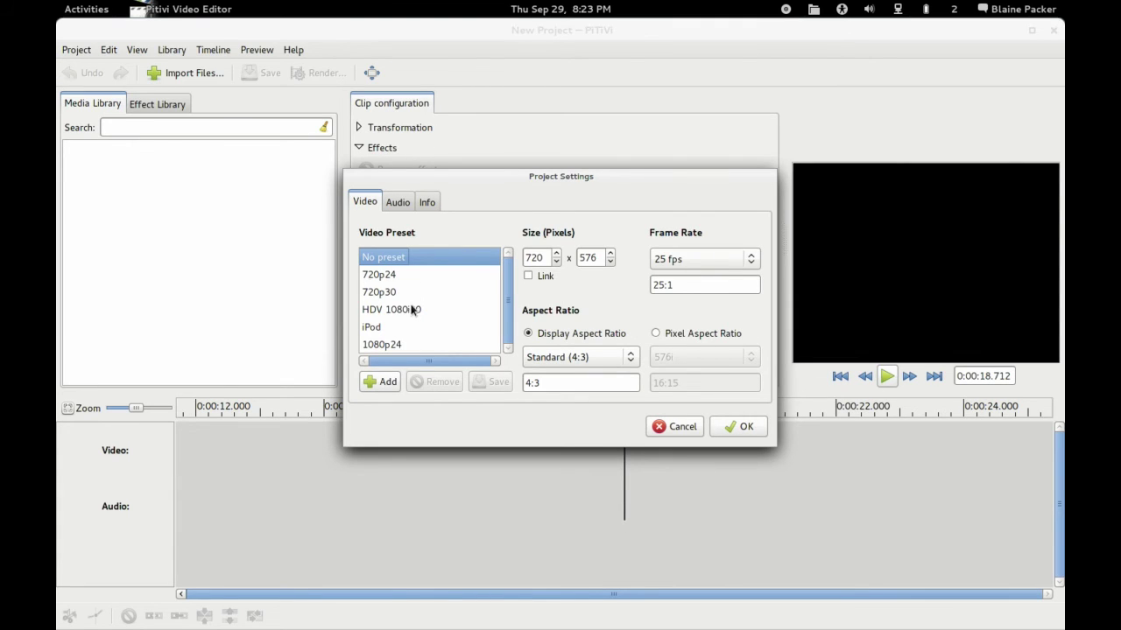
Browse the video presets up to 1080p24, then return to No preset at 720×576, 25 fps.
click(398, 202)
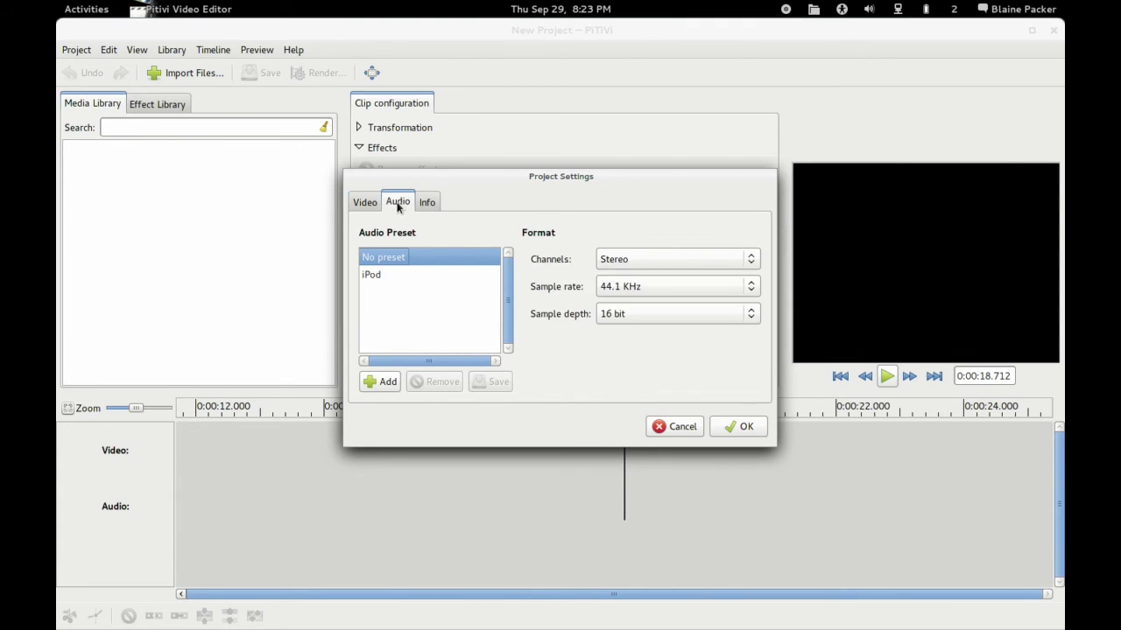
click(373, 204)
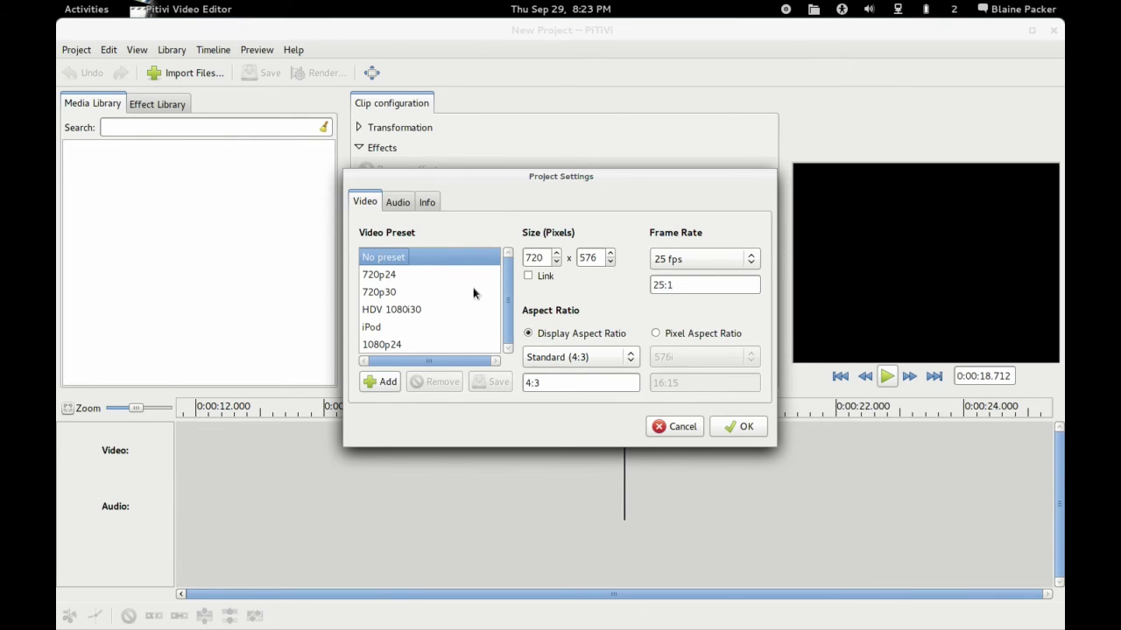
click(391, 274)
click(394, 292)
click(396, 309)
click(398, 327)
click(401, 346)
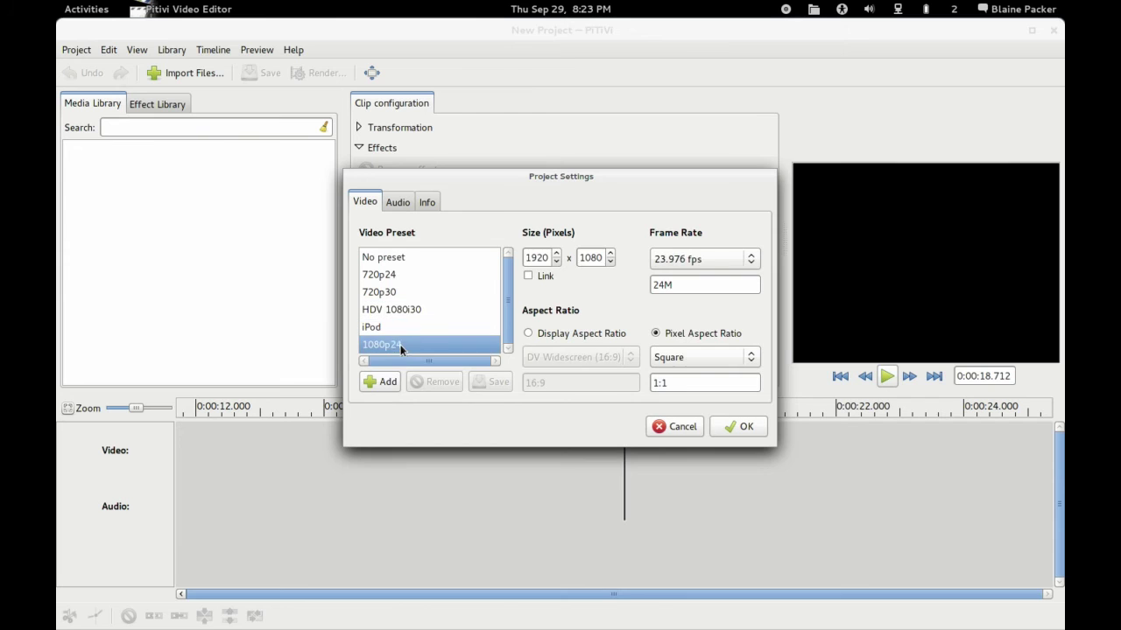
click(400, 326)
click(402, 308)
click(399, 292)
click(400, 274)
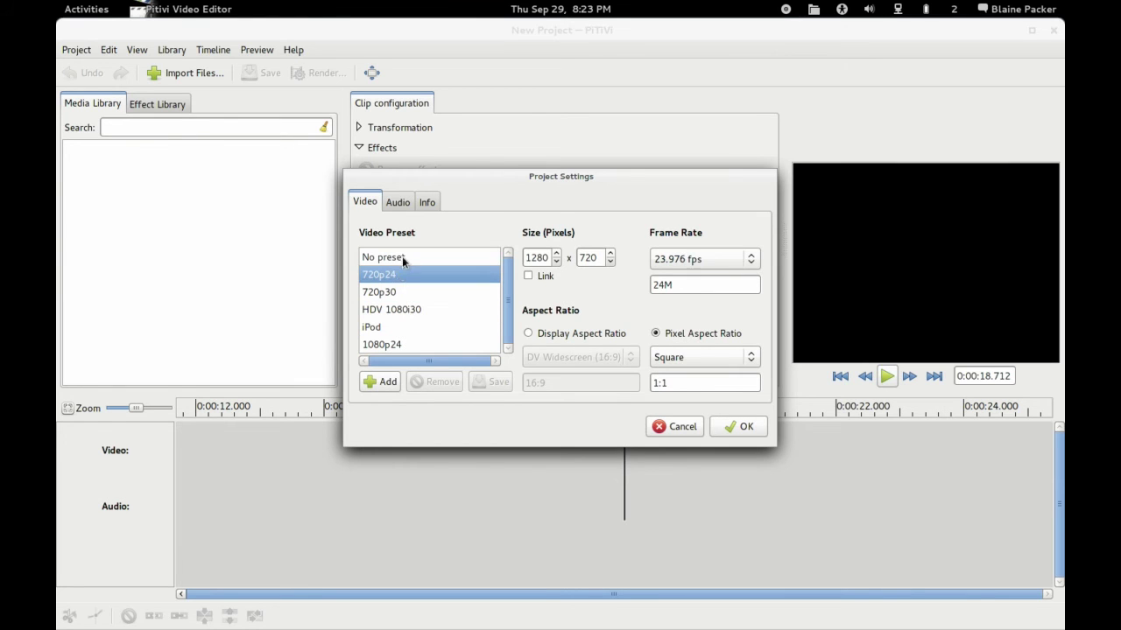
click(401, 257)
Review the audio and video settings and close Project Settings.
click(399, 204)
click(364, 202)
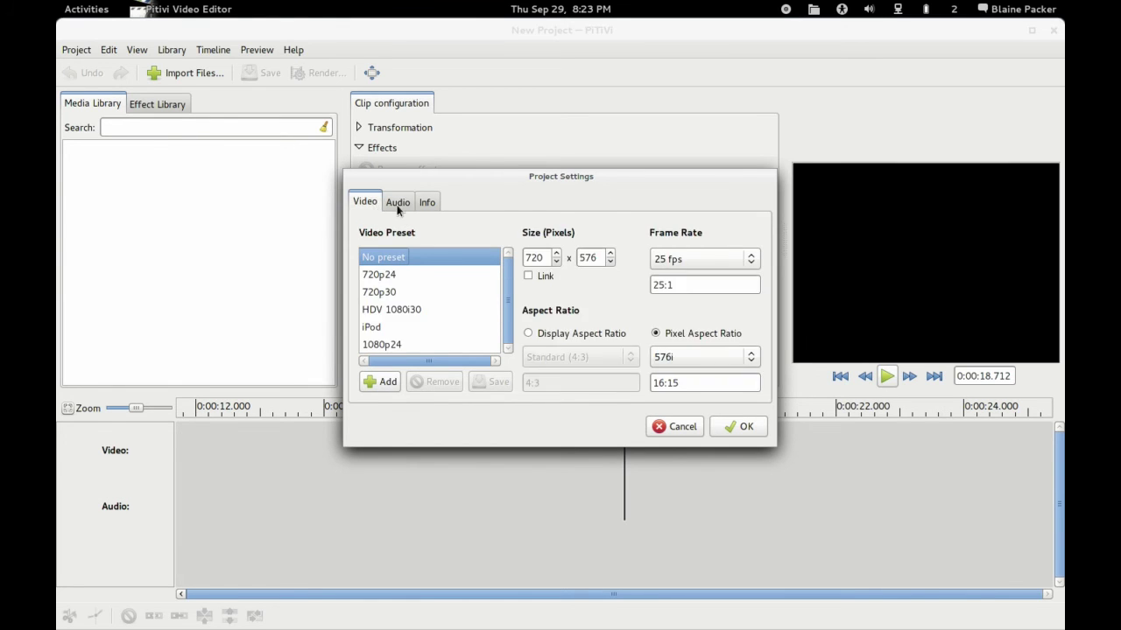
click(397, 204)
click(365, 202)
click(667, 430)
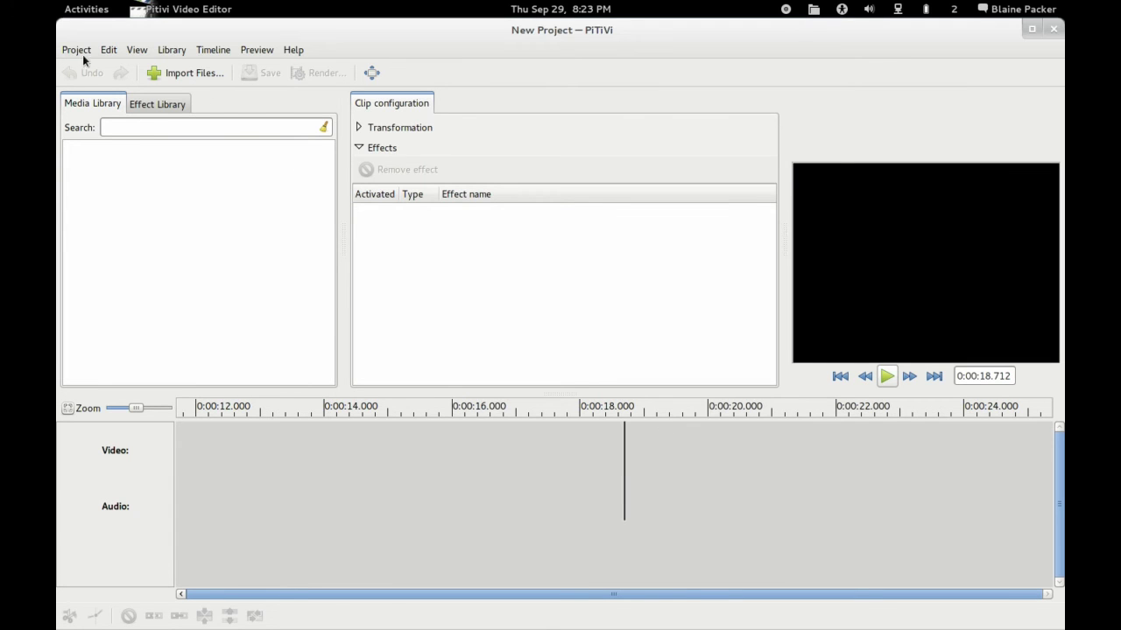
Import P9251223.MP4 and drag it from the Media Library to the timeline start.
click(186, 73)
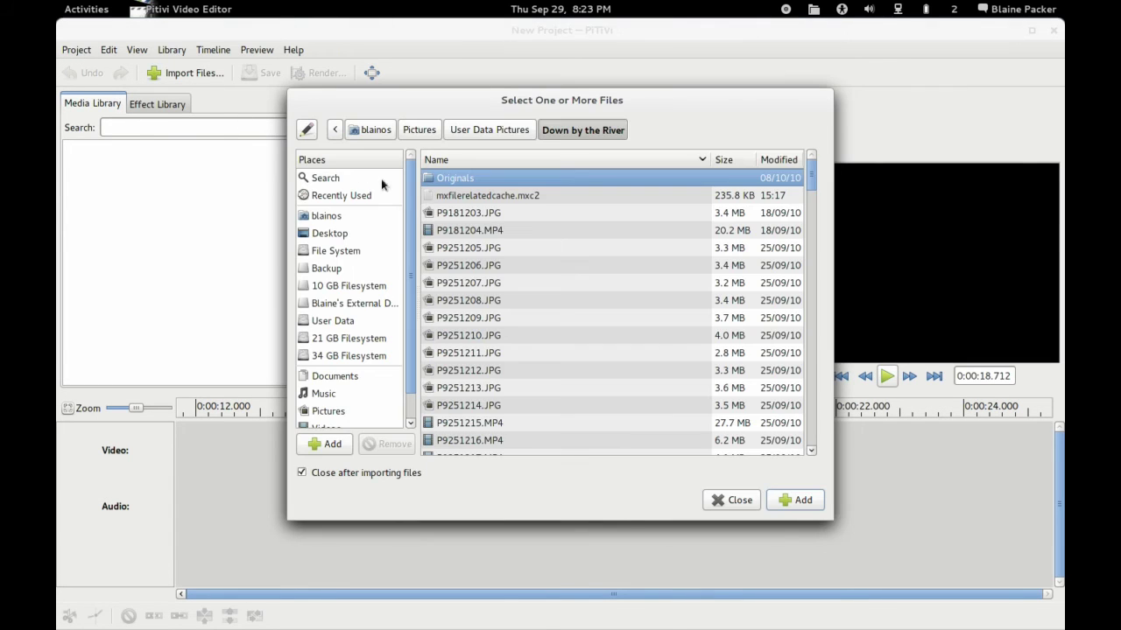
scroll(487, 395, down, 7)
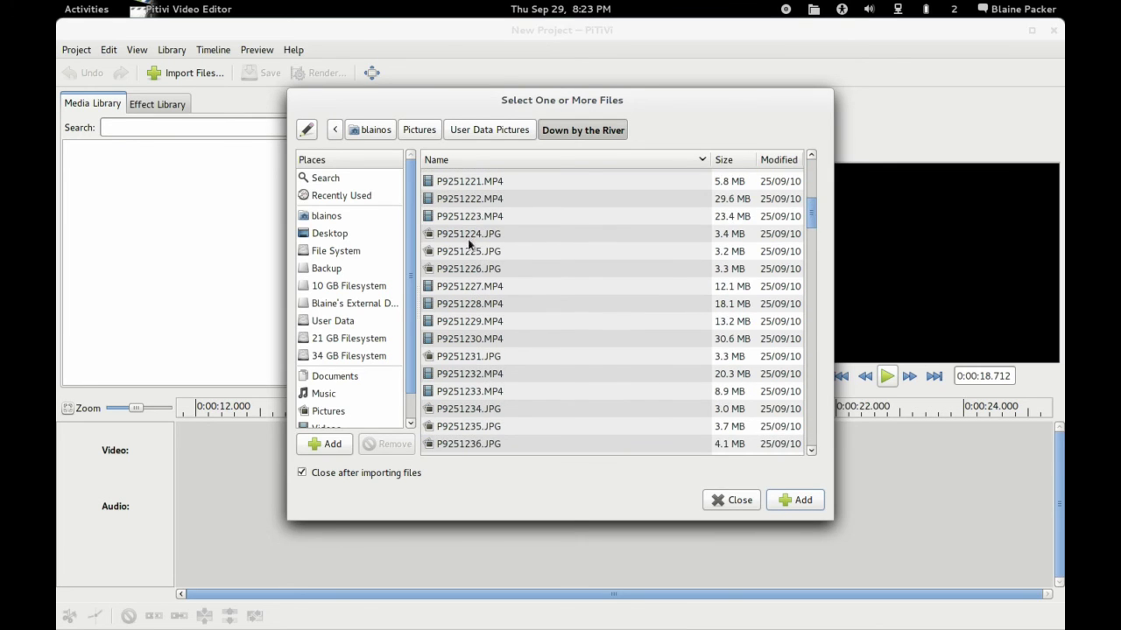
click(462, 214)
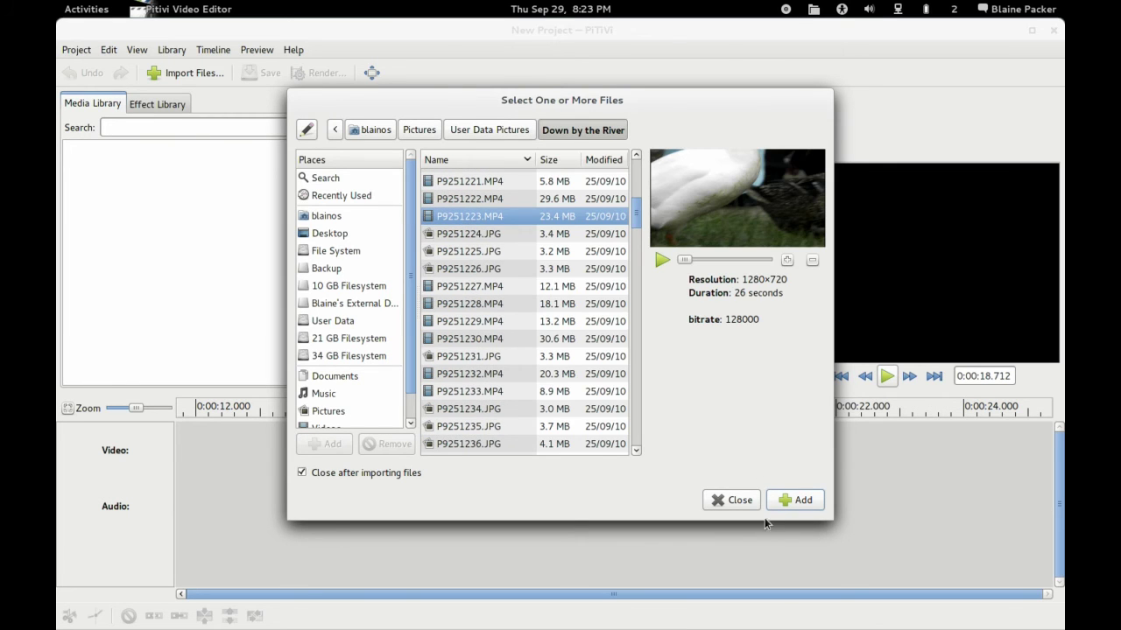
click(783, 500)
drag(125, 184, 179, 451)
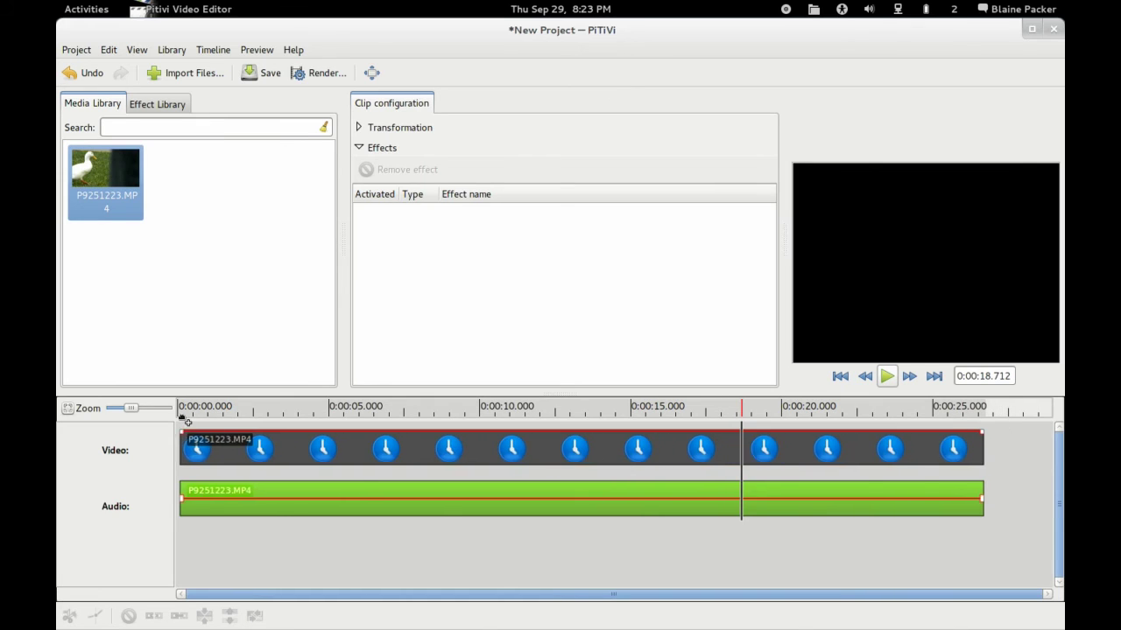
Open the Render dialog and try the iPod, HTC Desire, HTML5, Blu-ray and DVD presets.
click(325, 74)
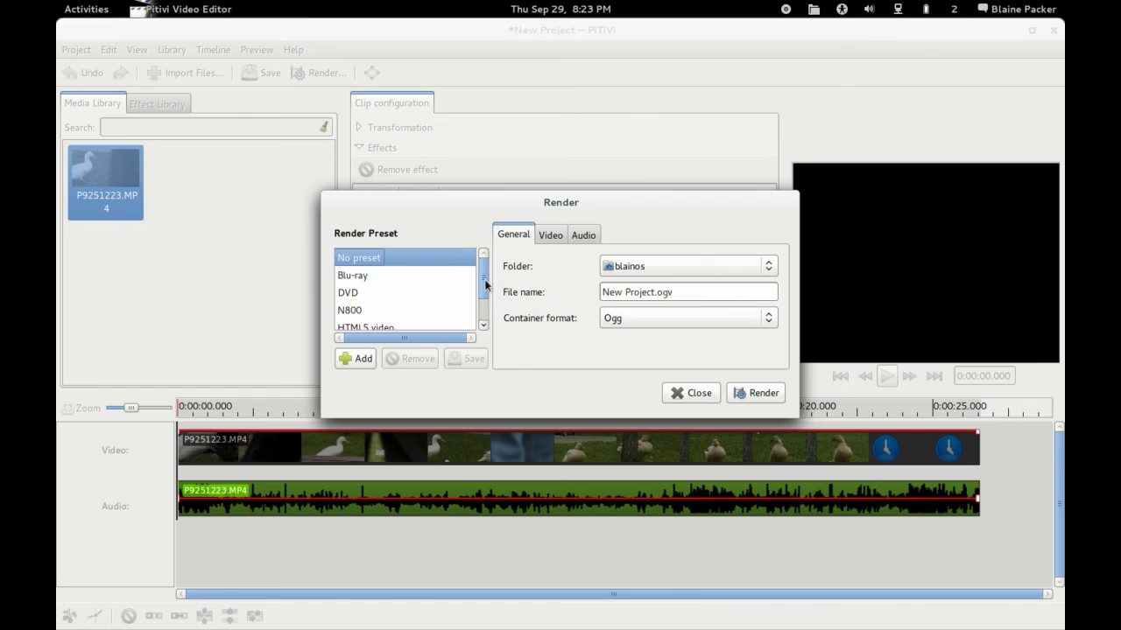
drag(486, 285, 488, 320)
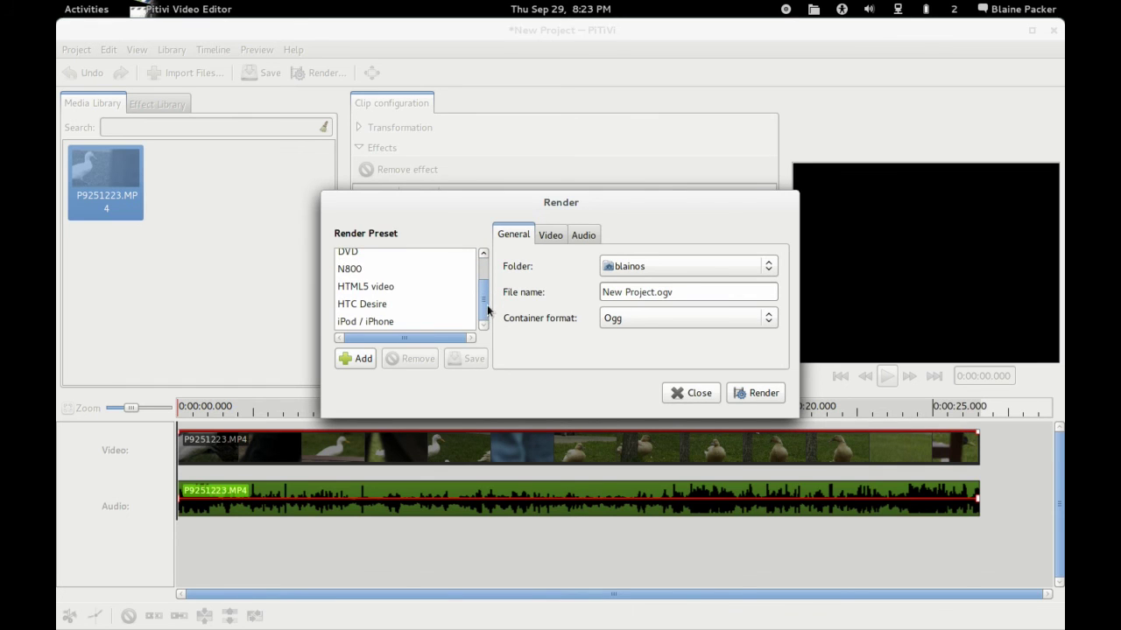
click(387, 321)
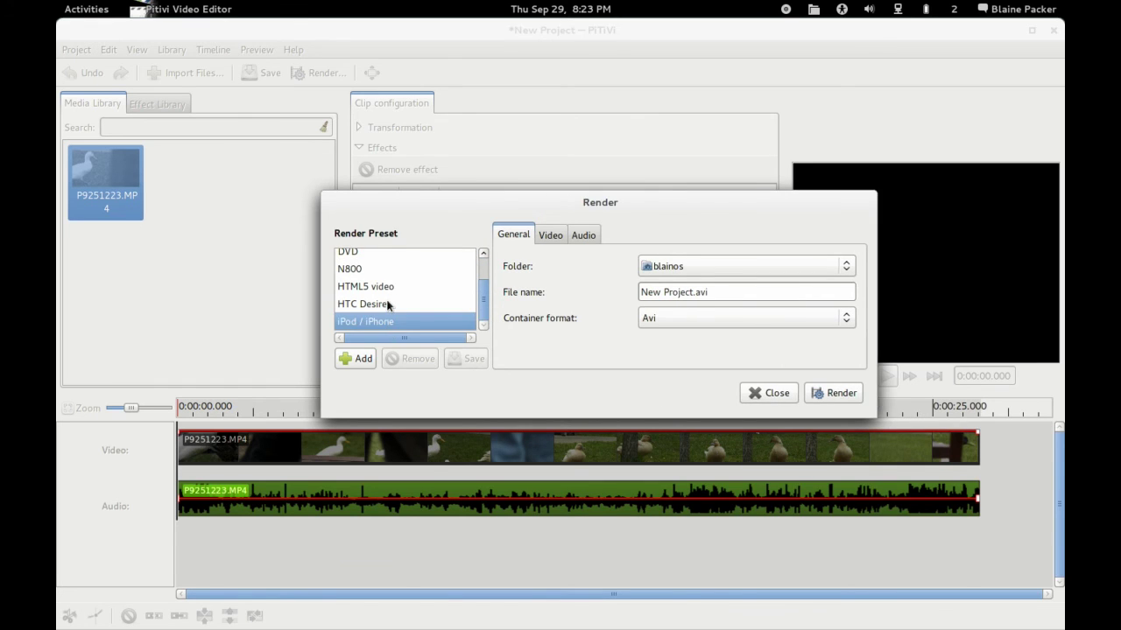
click(389, 304)
click(394, 283)
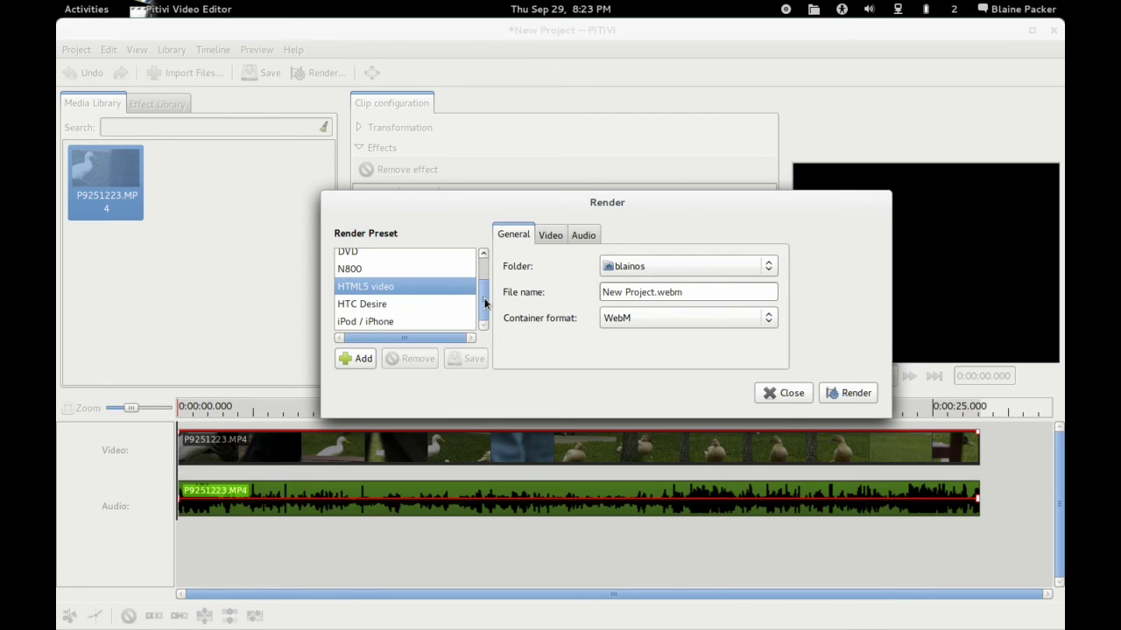
drag(484, 298, 486, 277)
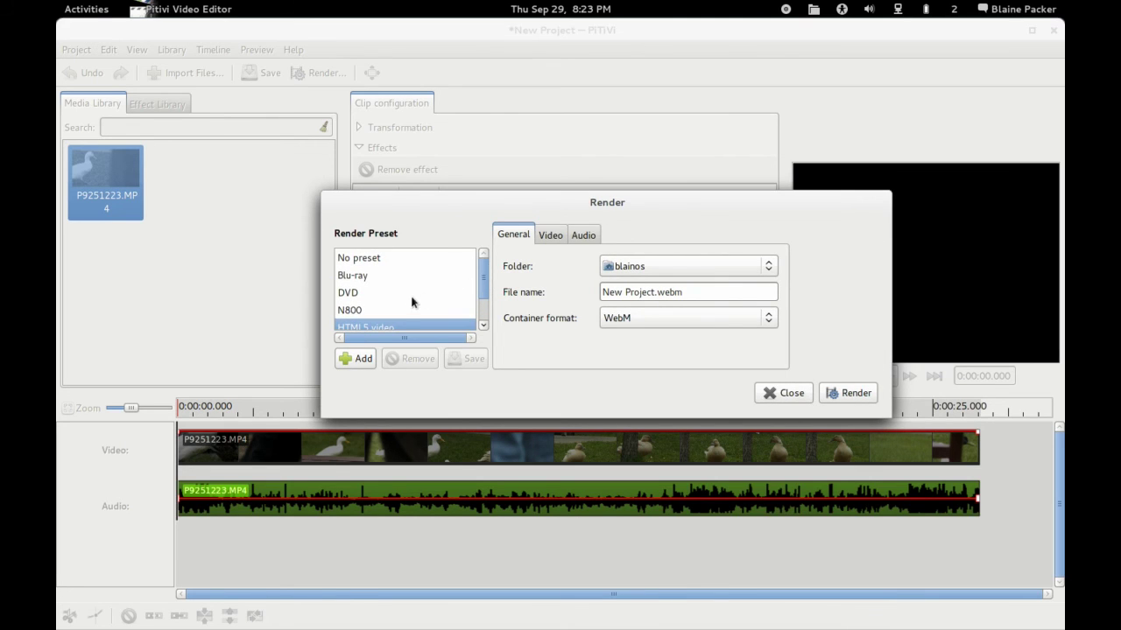
click(384, 296)
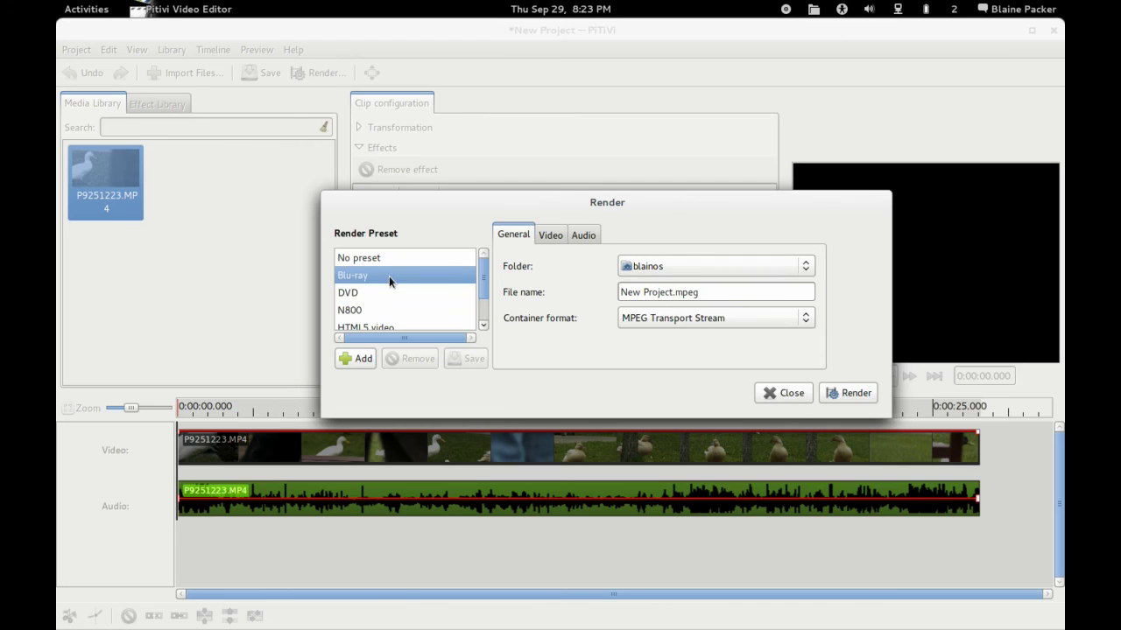
click(387, 295)
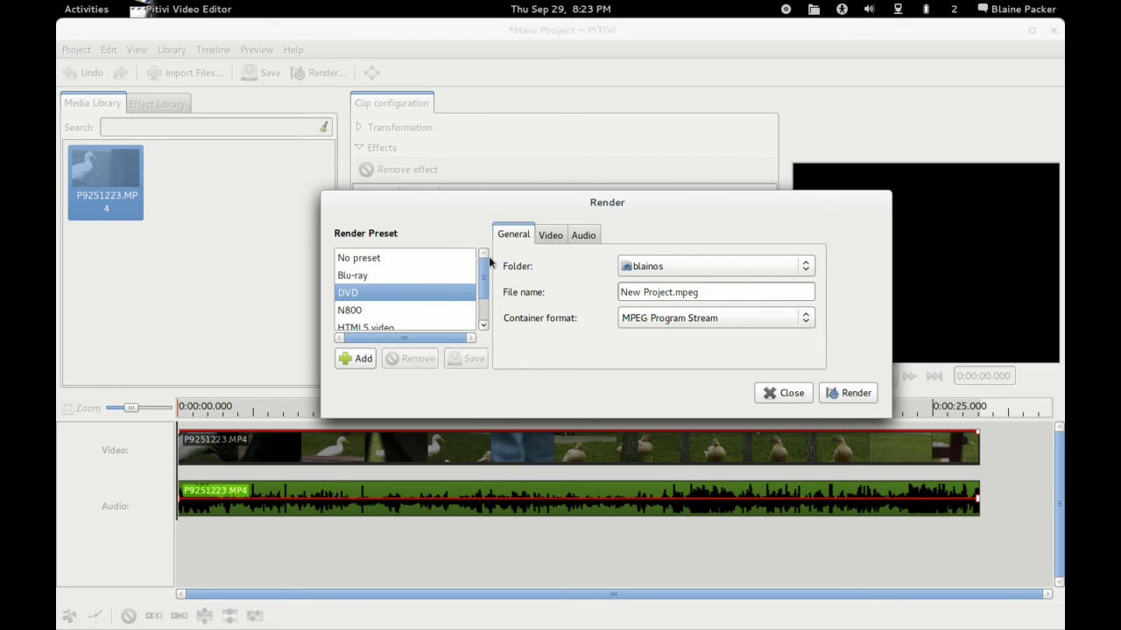
Inspect the video settings, keeping mpeg2enc and 23.976 fps, then view the audio settings.
click(554, 234)
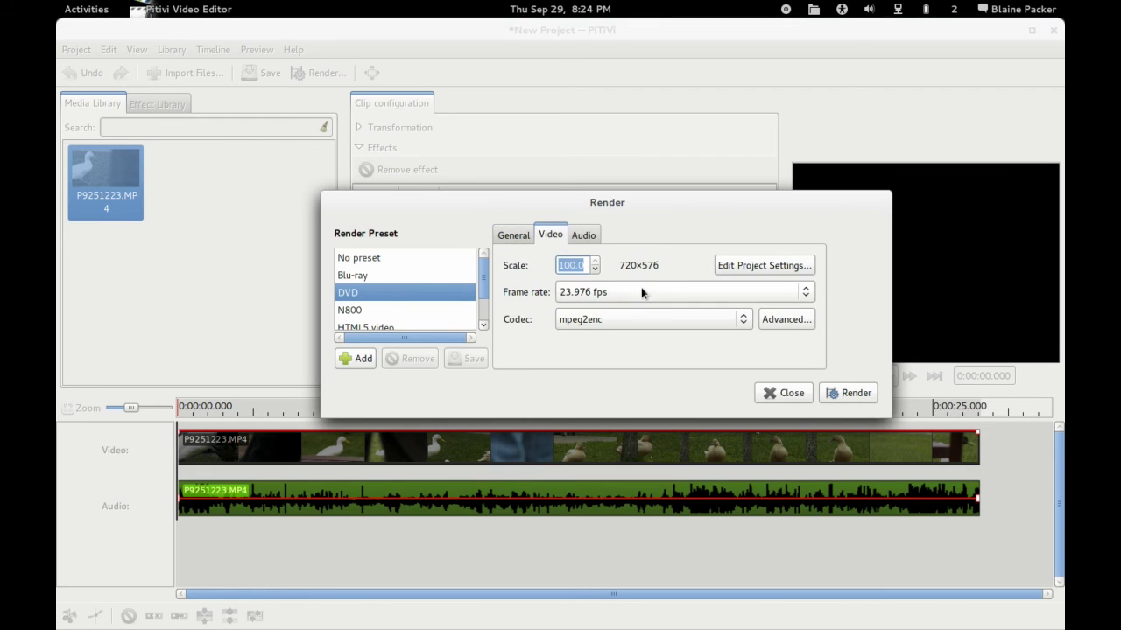
click(738, 320)
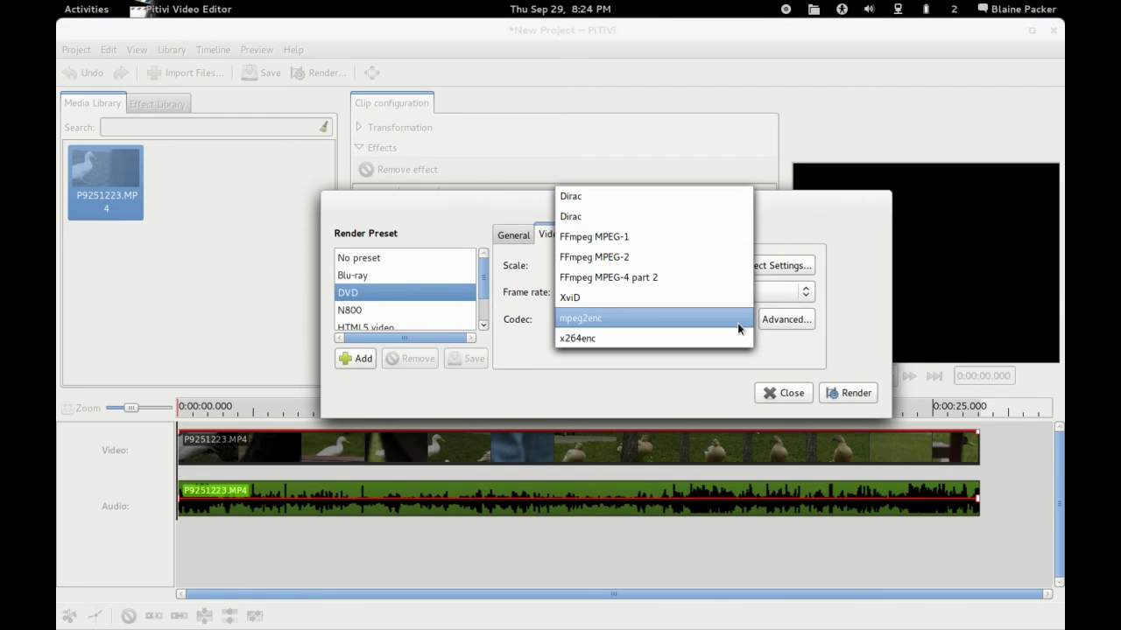
click(738, 324)
click(728, 297)
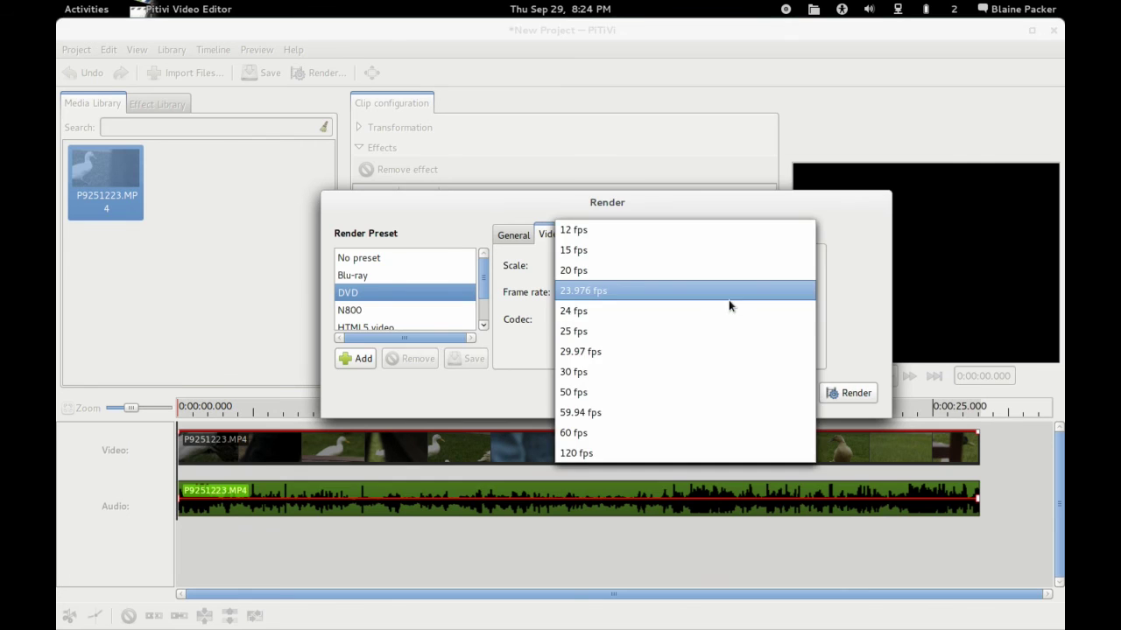
click(728, 302)
click(726, 292)
click(716, 283)
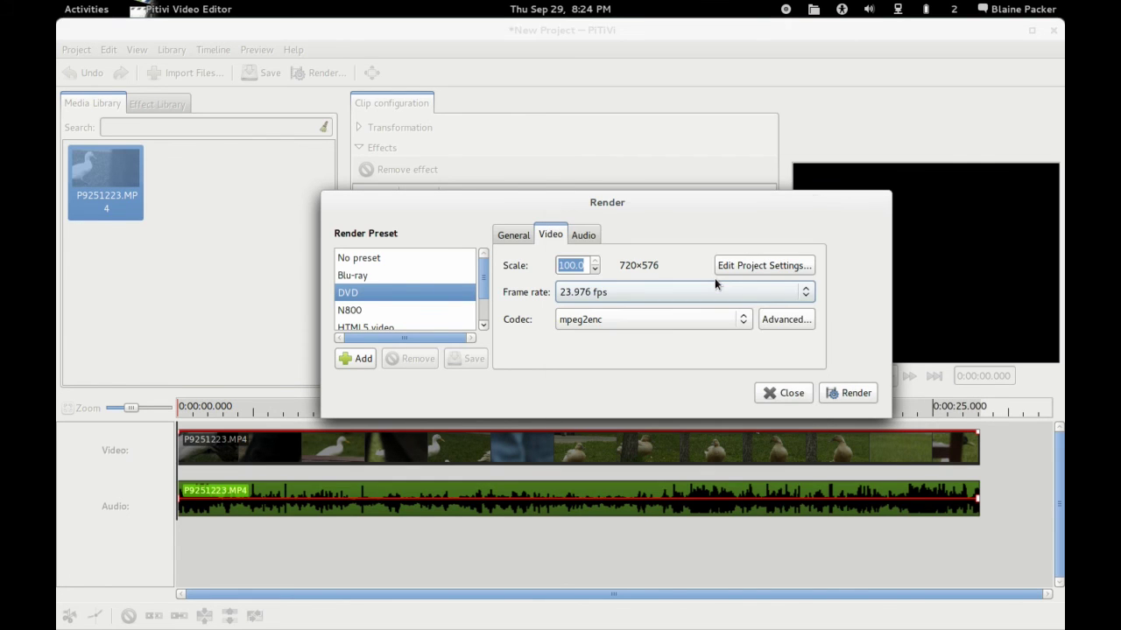
click(583, 234)
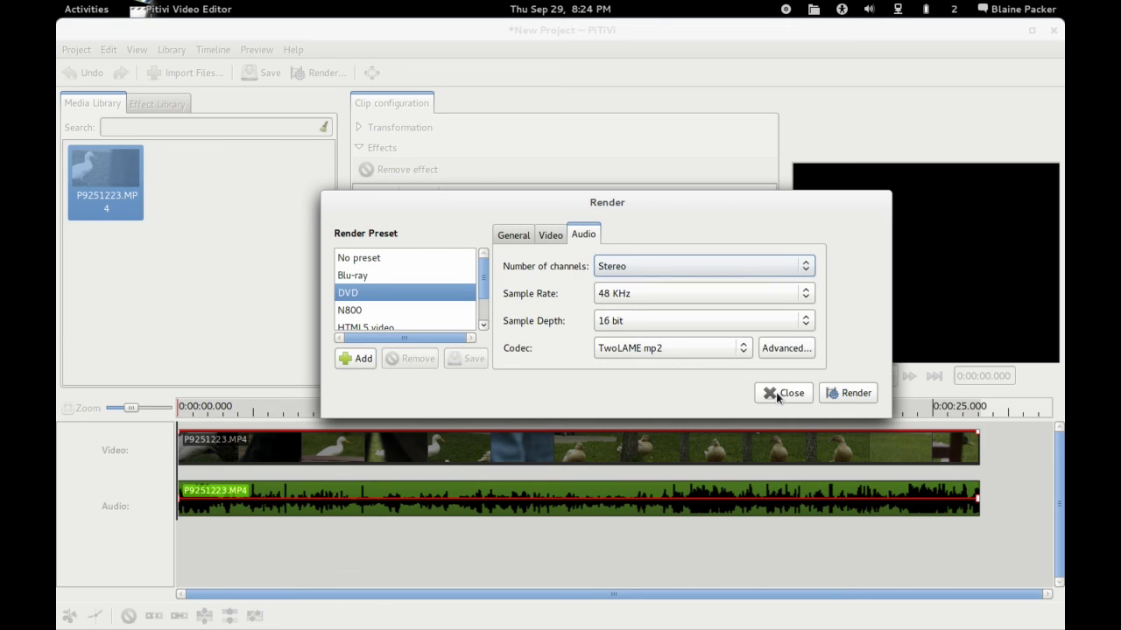
Choose the HTML5 video preset and return to the General settings.
drag(480, 288, 488, 266)
click(383, 327)
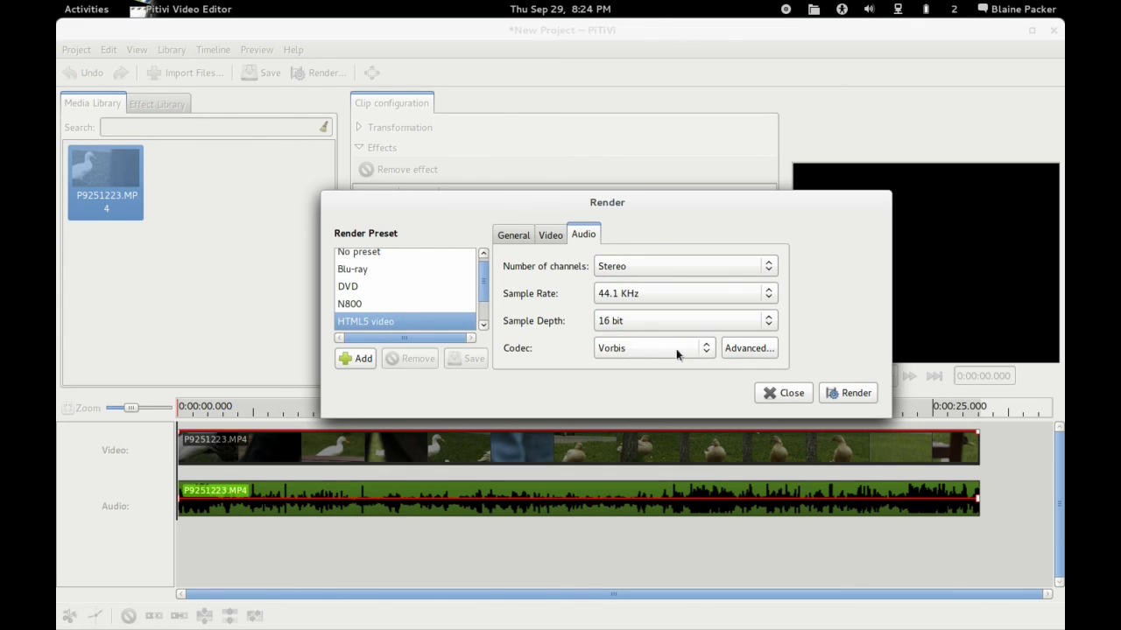
click(551, 238)
click(516, 235)
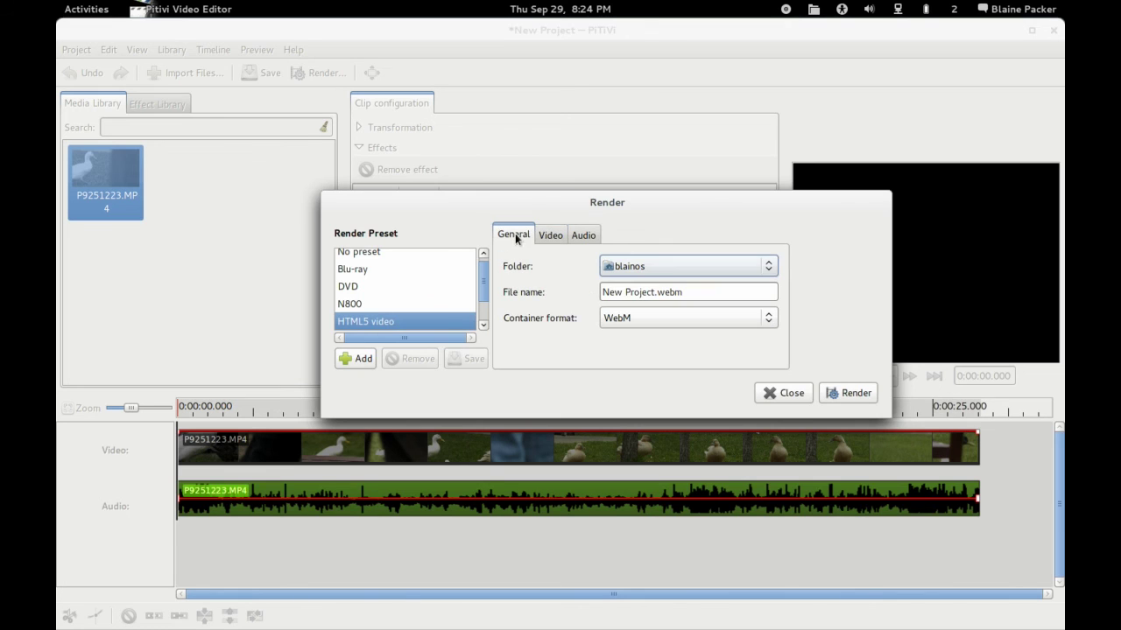
Start the WebM render, cancel it at about 7%, and close the Render dialog.
click(832, 393)
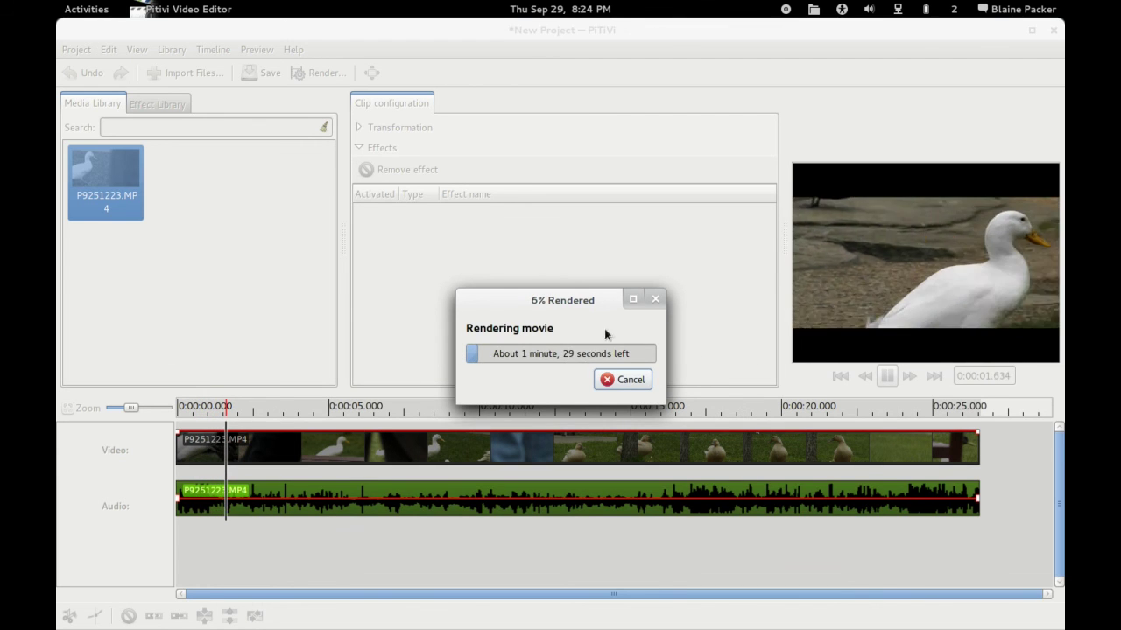
click(629, 380)
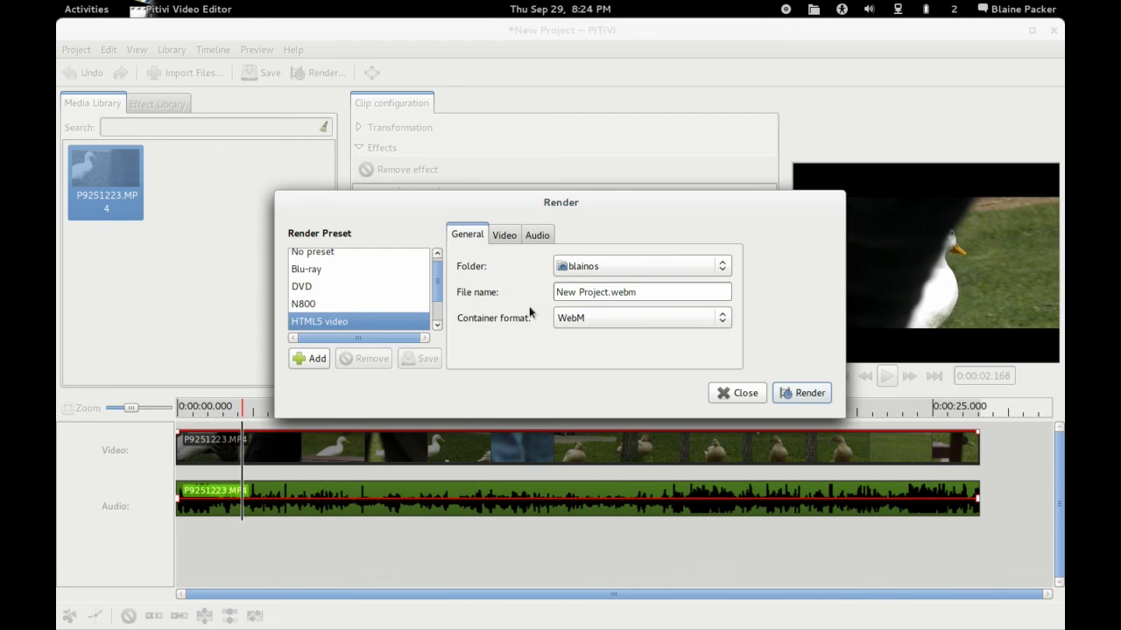
click(745, 393)
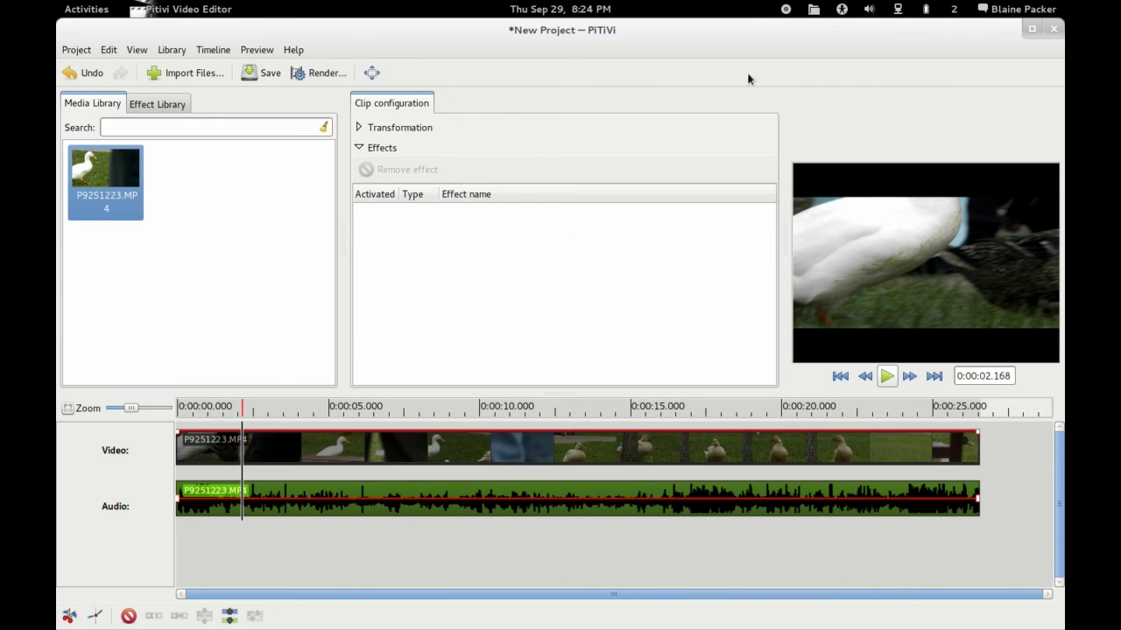
Place the playhead at about 0:00:07.3 so the viewer shows the white duck on grass.
click(398, 410)
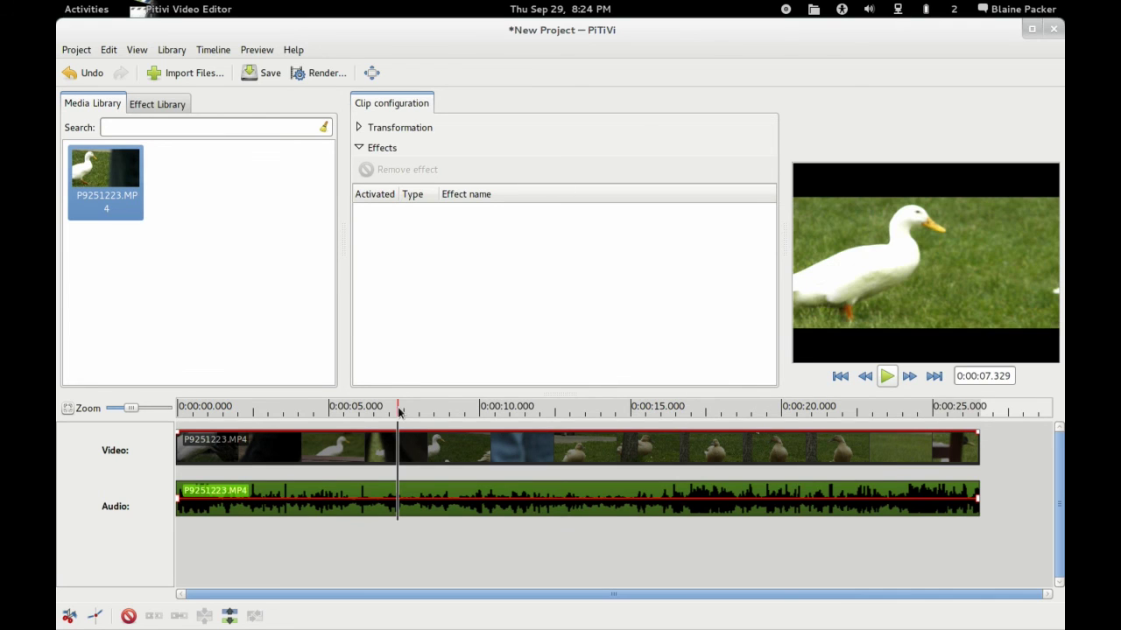